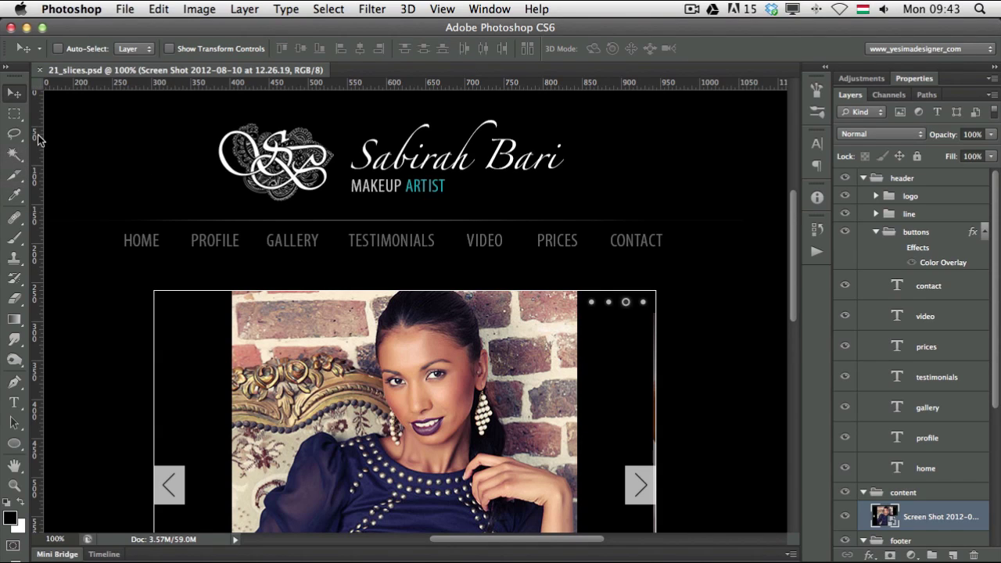
Activate the Slice tool to display the slices already defined in the page layout.
{"action": "left_click", "coordinate": [17, 177]}
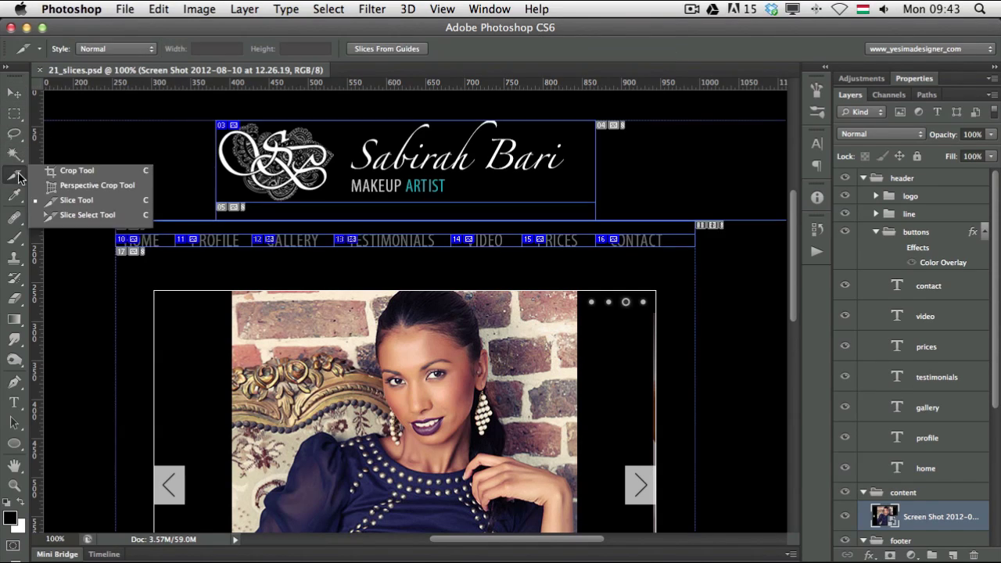
{"action": "left_click", "coordinate": [78, 171]}
{"action": "left_click_drag", "start_coordinate": [15, 175], "coordinate": [76, 171]}
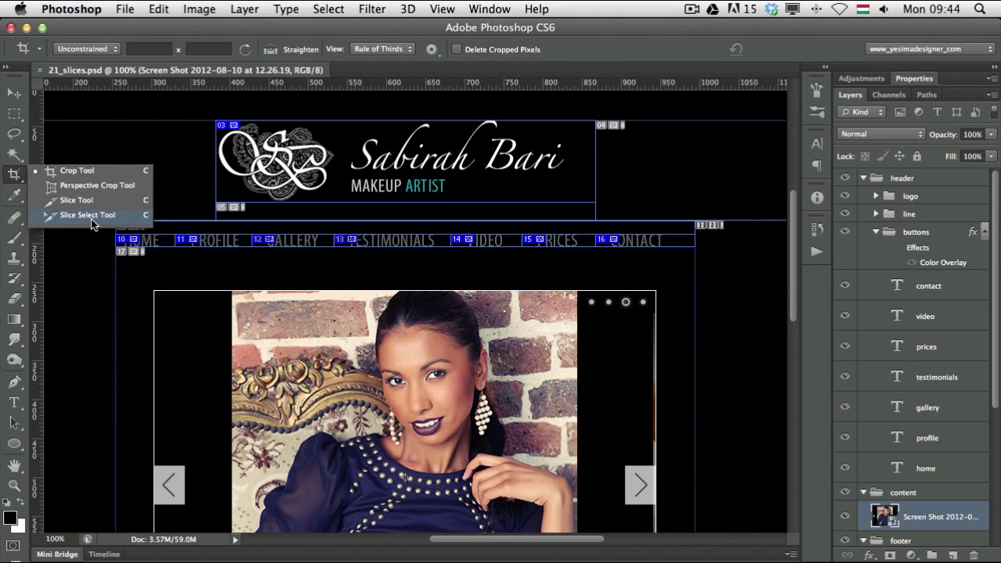
{"action": "left_click", "coordinate": [72, 203]}
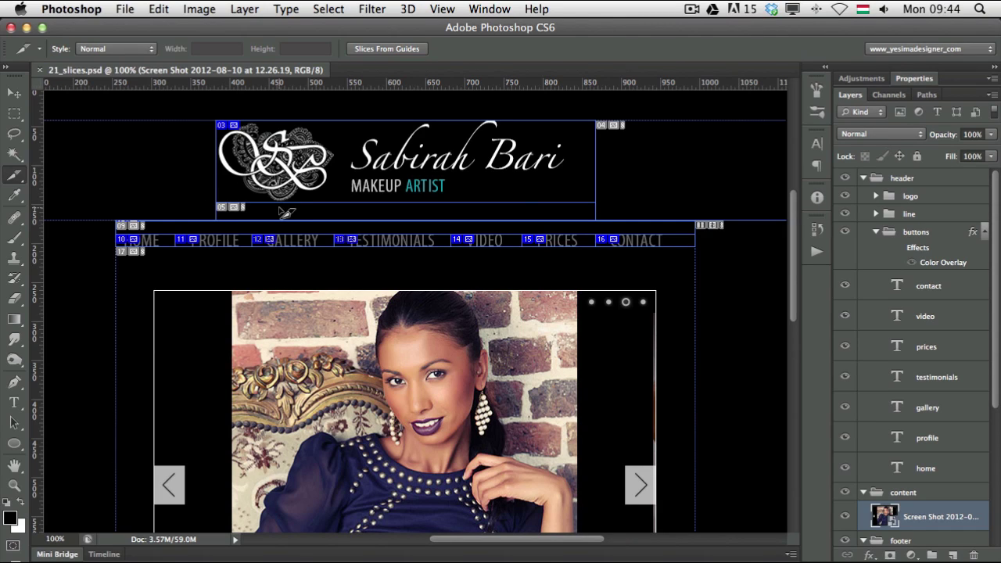
Examine how the existing slices divide the header, navigation menu, content and footer, both on the full page and at 100%.
{"action": "key", "text": "super+0"}
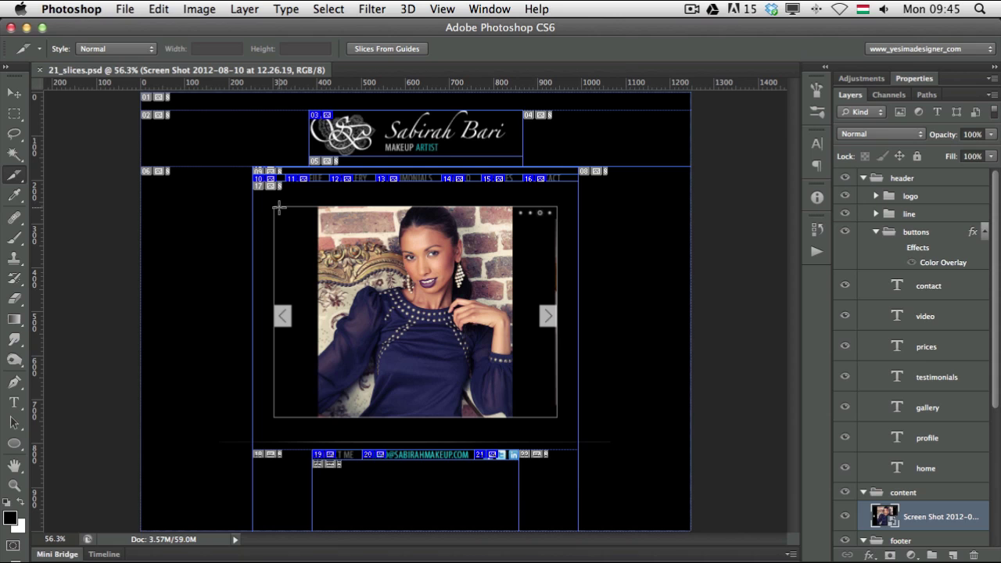
{"action": "key", "text": "super+1"}
{"action": "left_click_drag", "start_coordinate": [303, 148], "coordinate": [312, 337]}
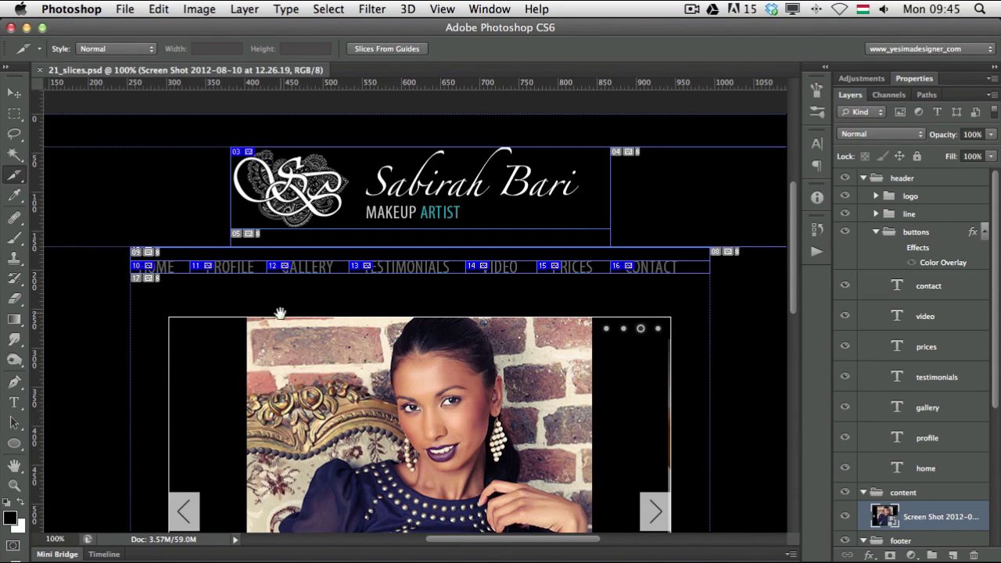
{"action": "left_click_drag", "start_coordinate": [280, 314], "coordinate": [287, 271]}
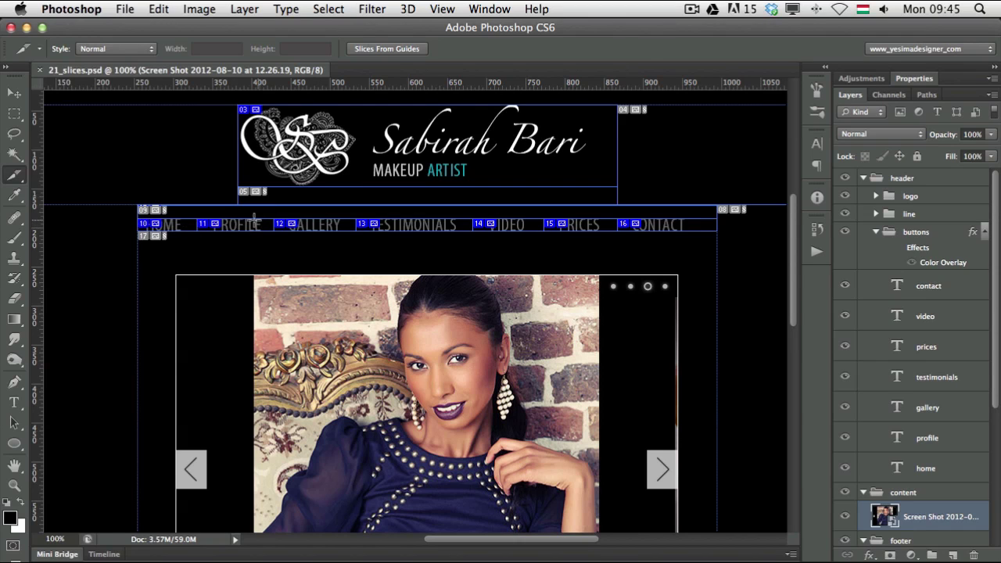
{"action": "key", "text": "v"}
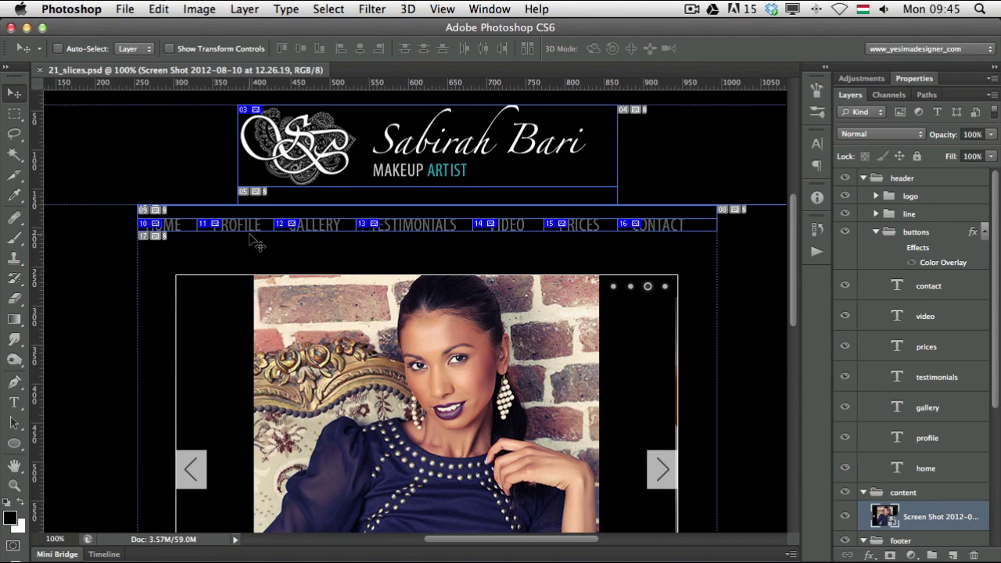
{"action": "left_click_drag", "start_coordinate": [326, 242], "coordinate": [295, 273]}
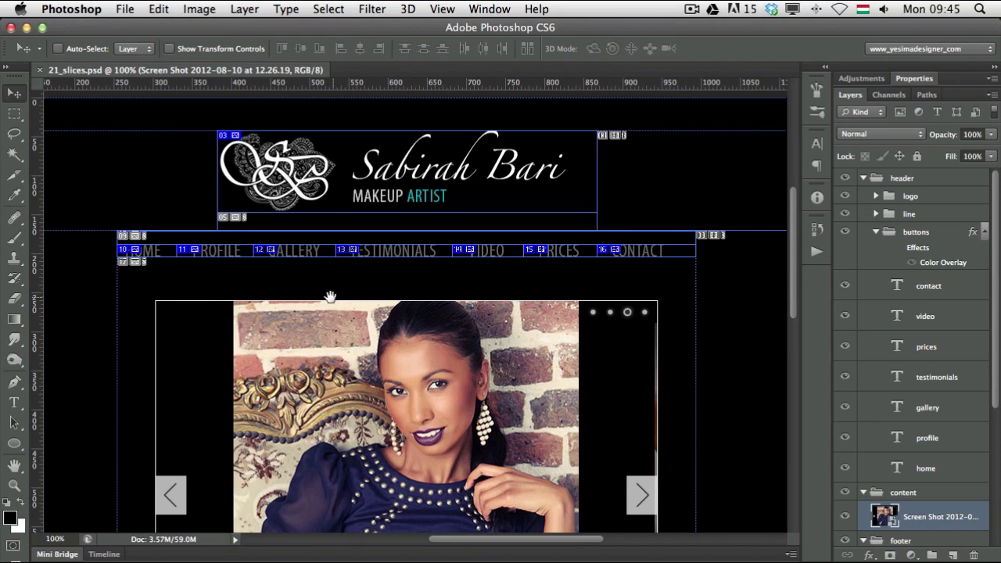
{"action": "left_click_drag", "start_coordinate": [328, 284], "coordinate": [342, 250]}
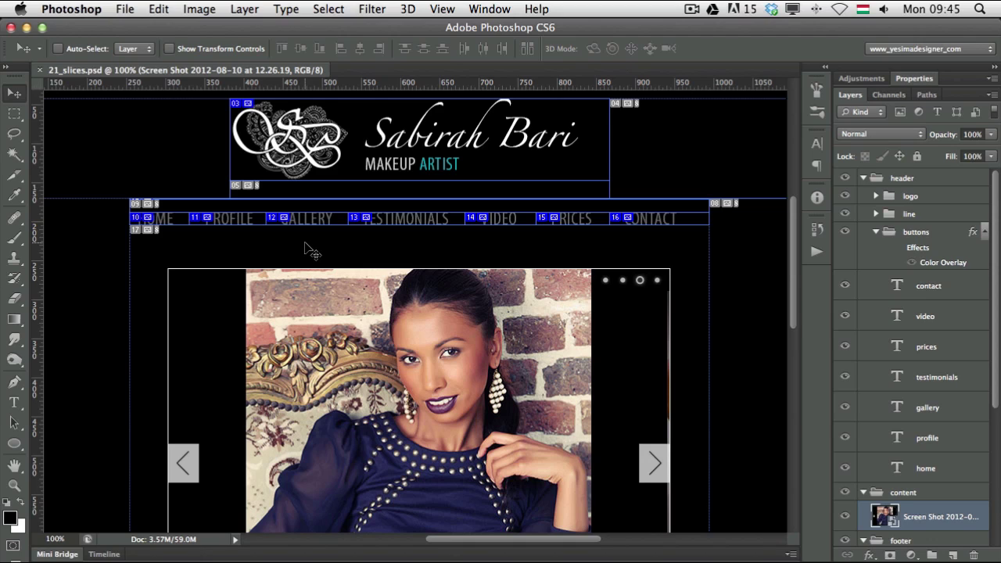
{"action": "key", "text": "super+0"}
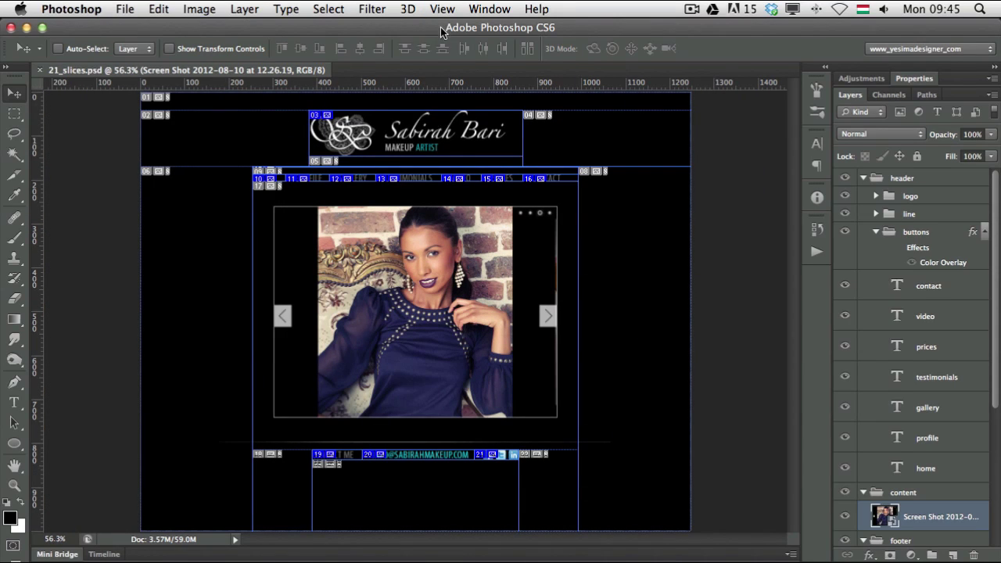
Clear all existing slices from the web page layout.
{"action": "left_click", "coordinate": [481, 8]}
{"action": "mouse_move", "coordinate": [450, 10]}
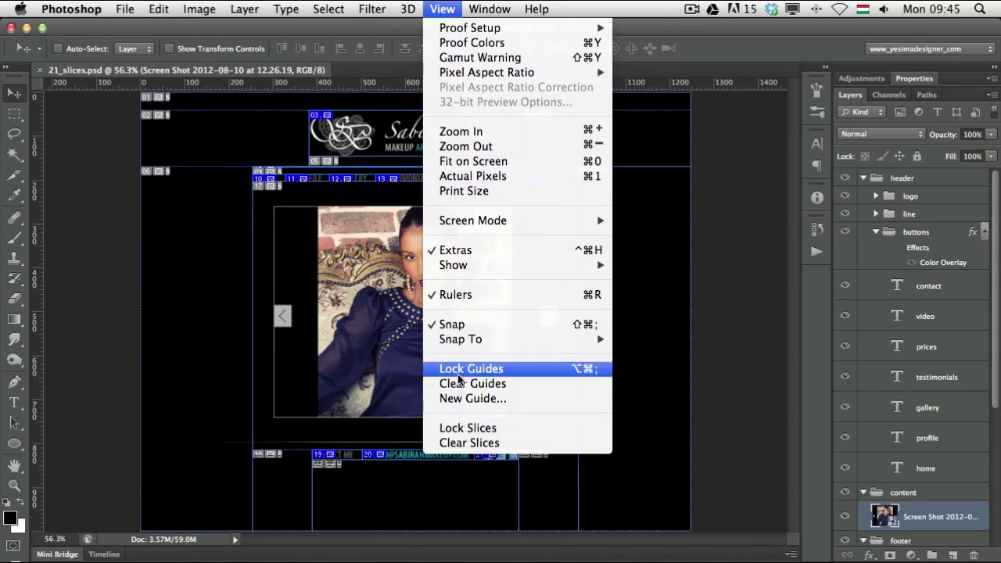
{"action": "left_click", "coordinate": [468, 442]}
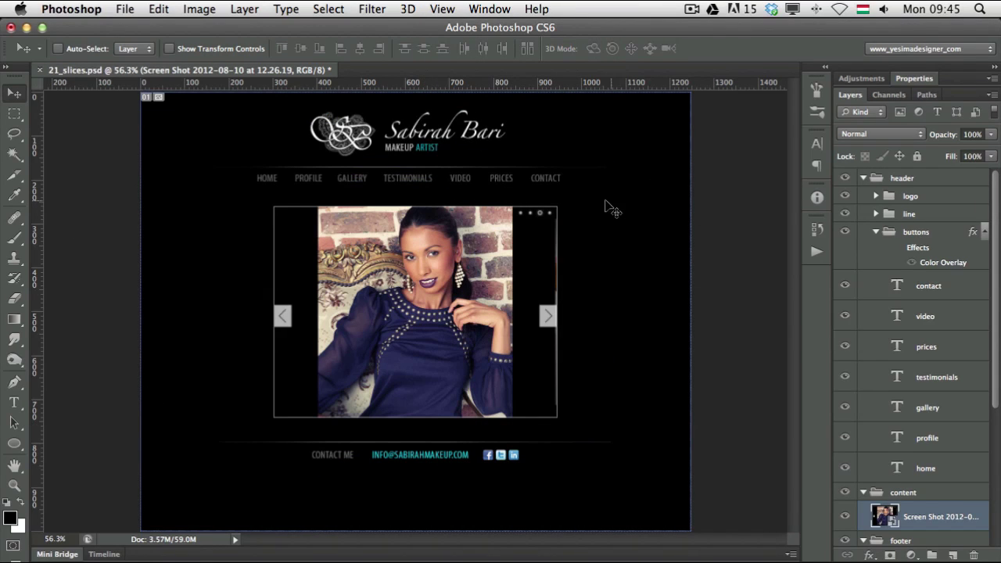
Draw a slice about 445 × 105 px tightly around the header logo, using the Slice tool with the Normal style.
{"action": "left_click", "coordinate": [14, 175]}
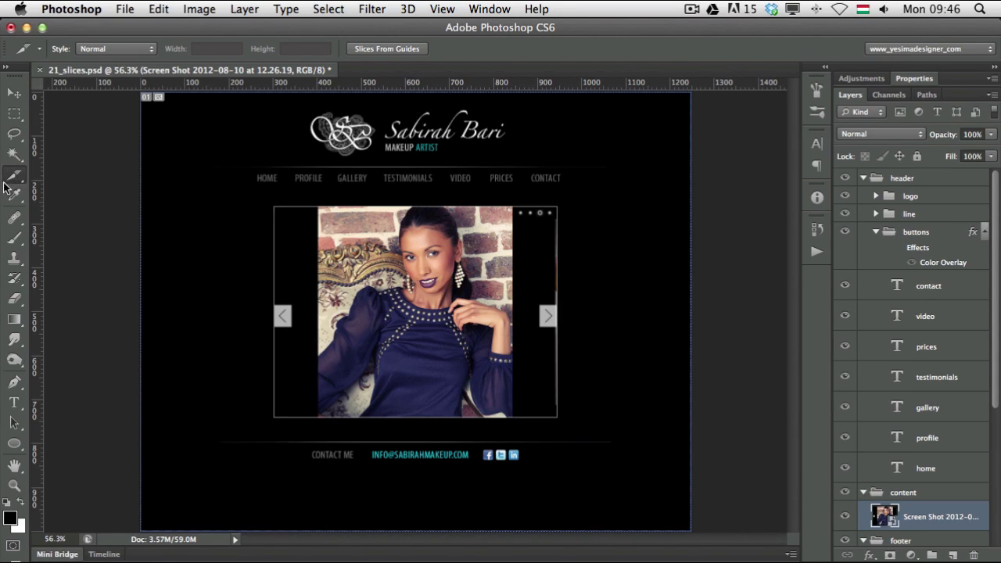
{"action": "left_click", "coordinate": [125, 48]}
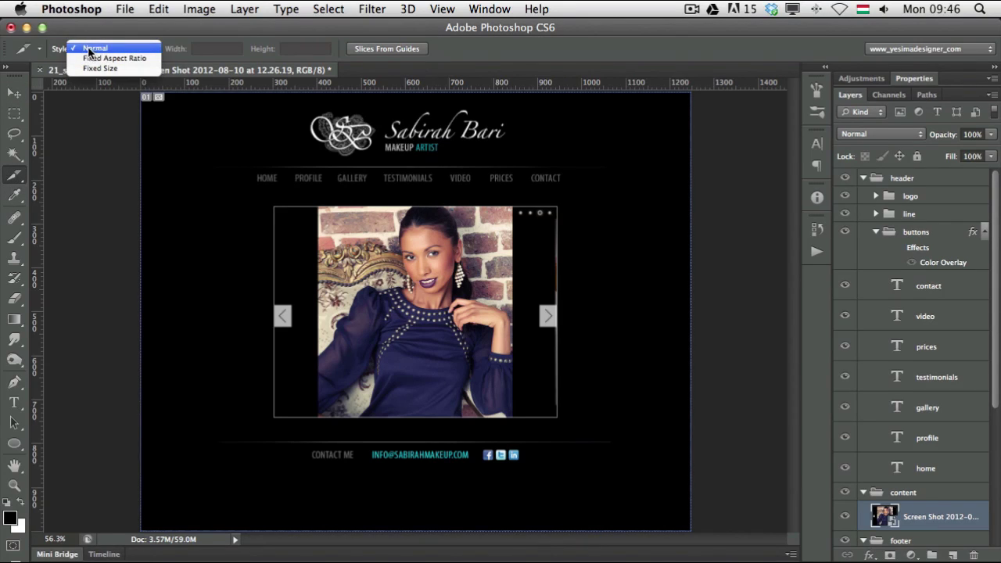
{"action": "left_click", "coordinate": [92, 43]}
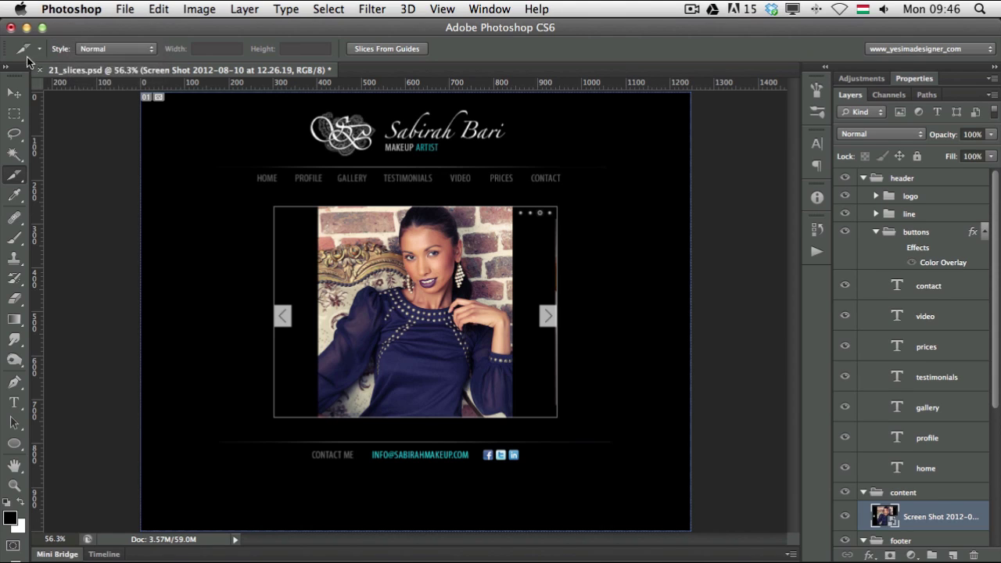
{"action": "left_click", "coordinate": [102, 49]}
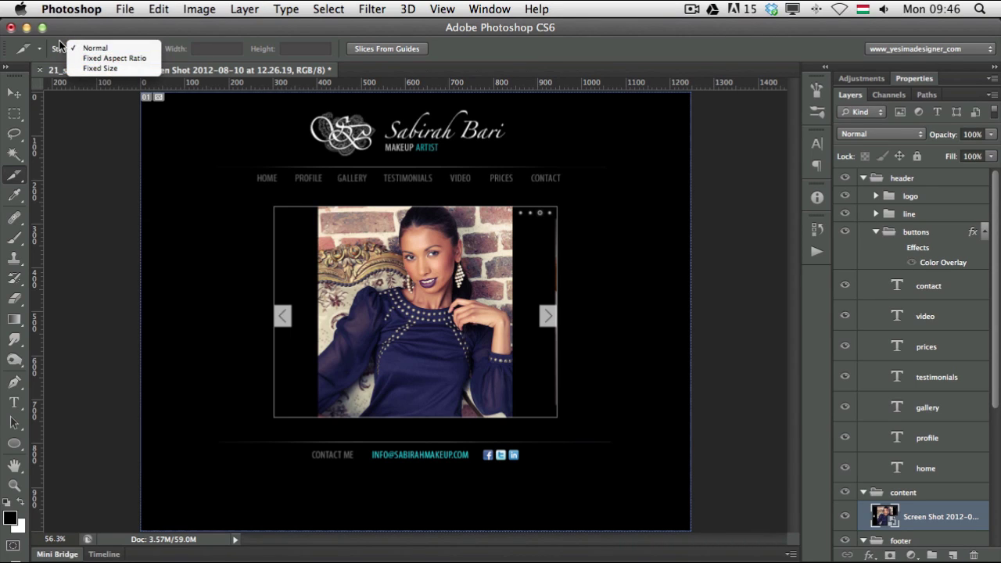
{"action": "left_click", "coordinate": [108, 50]}
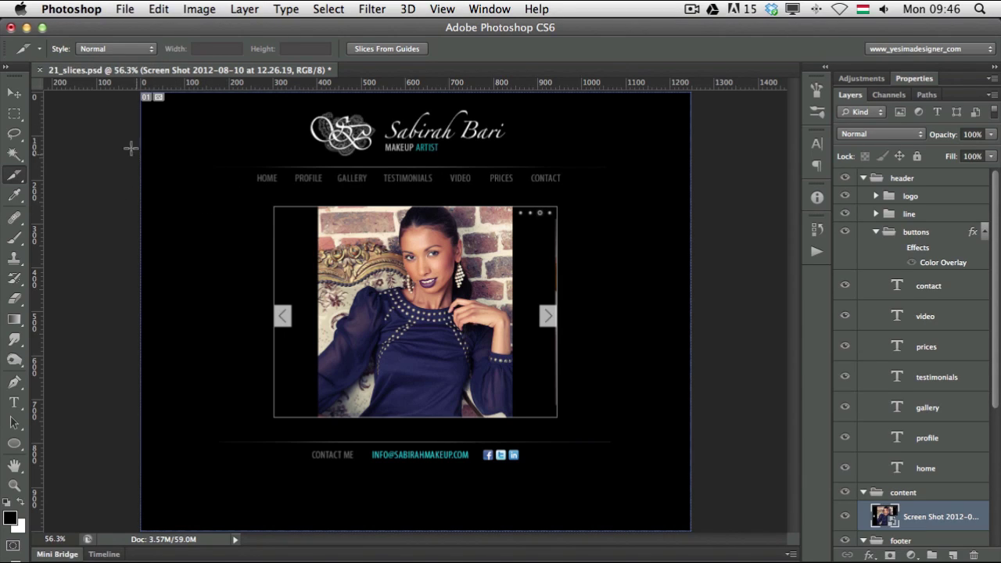
{"action": "left_click_drag", "start_coordinate": [296, 99], "coordinate": [505, 156]}
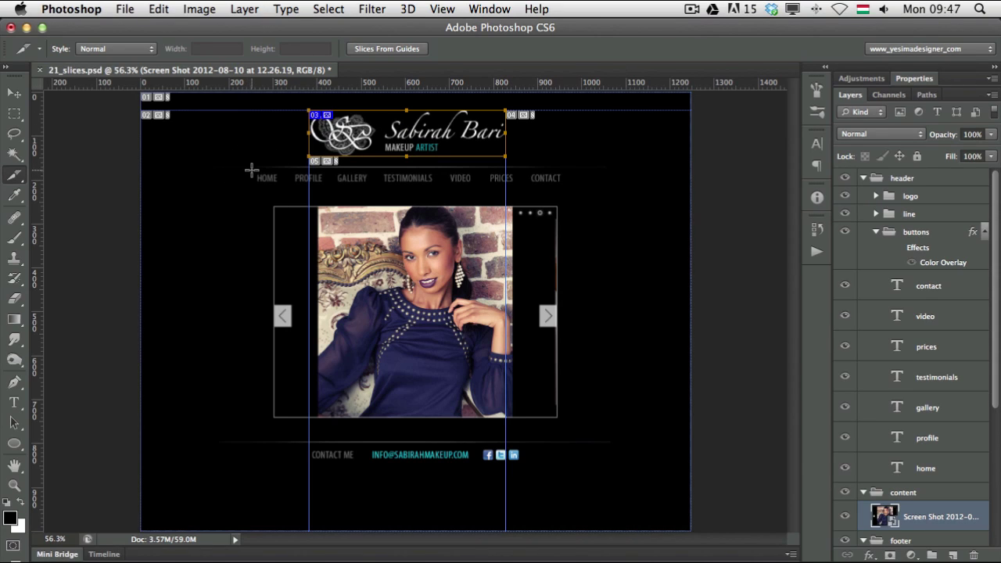
Draw a slice about 723 × 51 px around the navigation menu and divide it vertically into 7 evenly spaced slices.
{"action": "left_click_drag", "start_coordinate": [251, 167], "coordinate": [569, 189]}
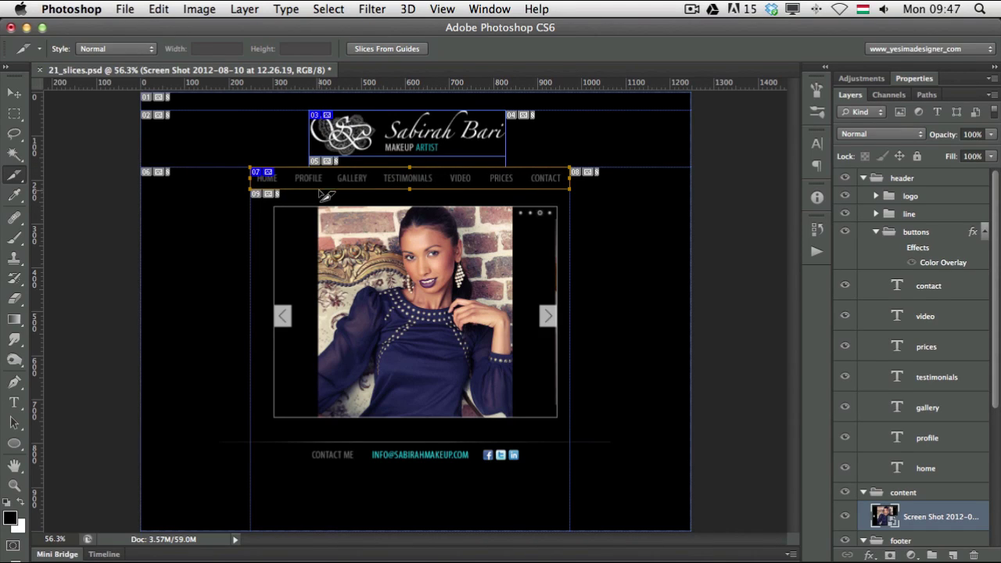
{"action": "right_click", "coordinate": [351, 178]}
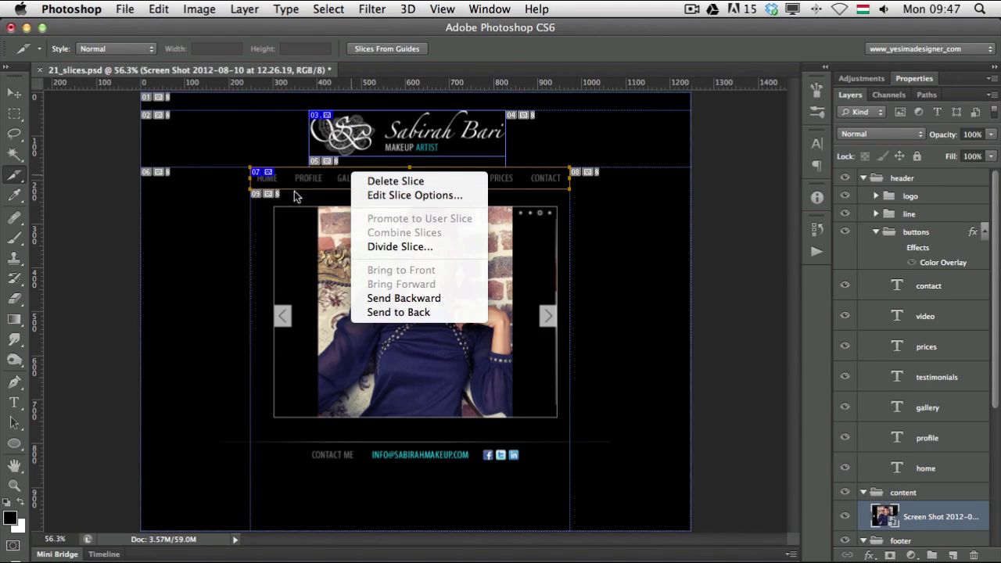
{"action": "left_click", "coordinate": [393, 249]}
{"action": "left_click_drag", "start_coordinate": [334, 125], "coordinate": [325, 220]}
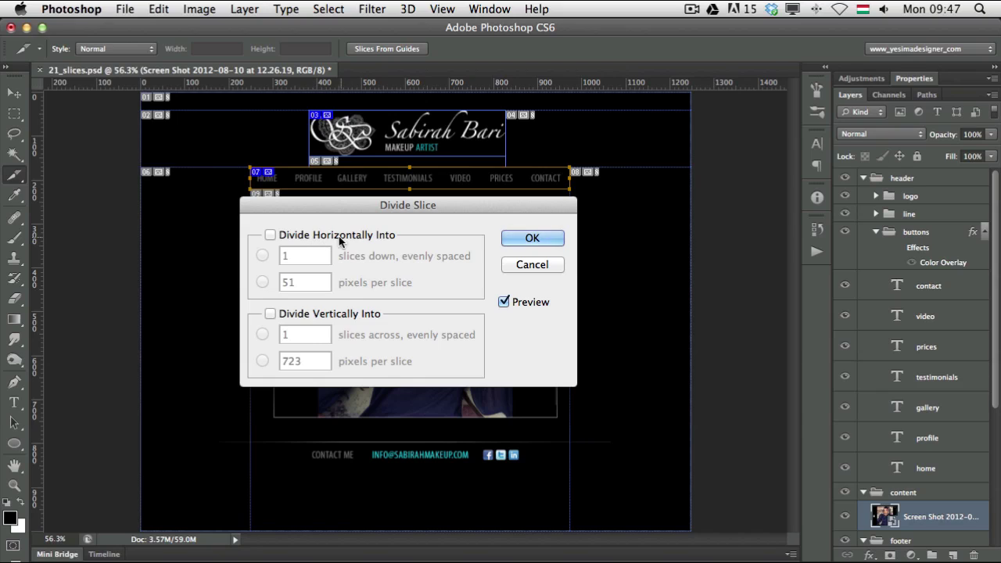
{"action": "left_click", "coordinate": [273, 316]}
{"action": "type", "text": "7"}
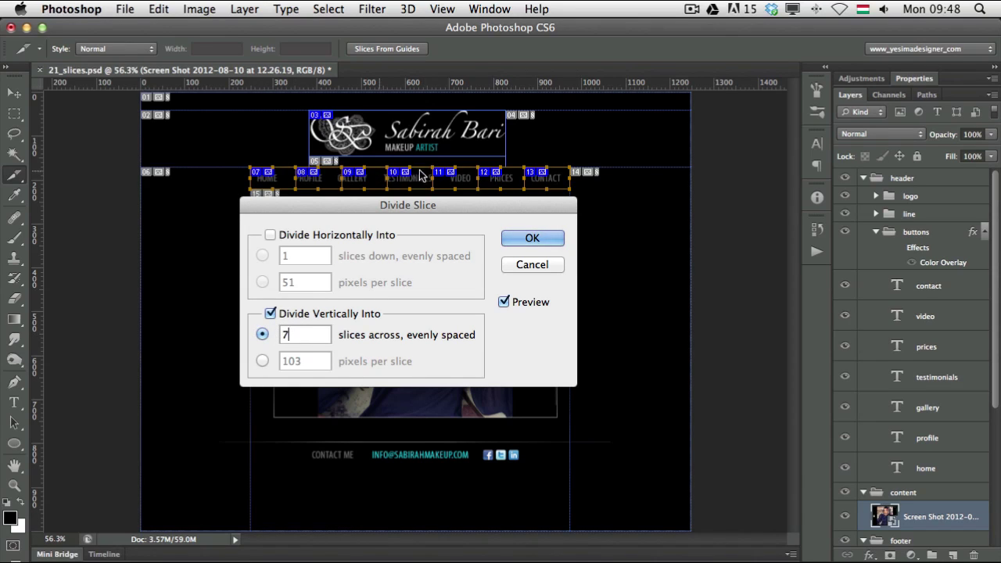
{"action": "left_click", "coordinate": [519, 239]}
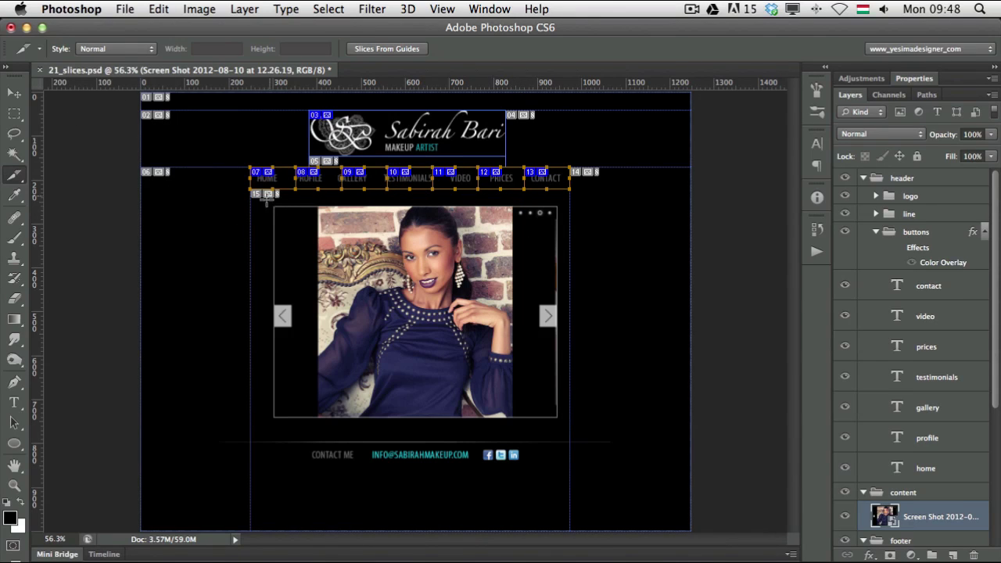
With the Slice Select tool, adjust the edges of the HOME and PROFILE slices so each encloses only its own menu label.
{"action": "scroll", "coordinate": [363, 192], "scroll_direction": "up", "scroll_amount": 3}
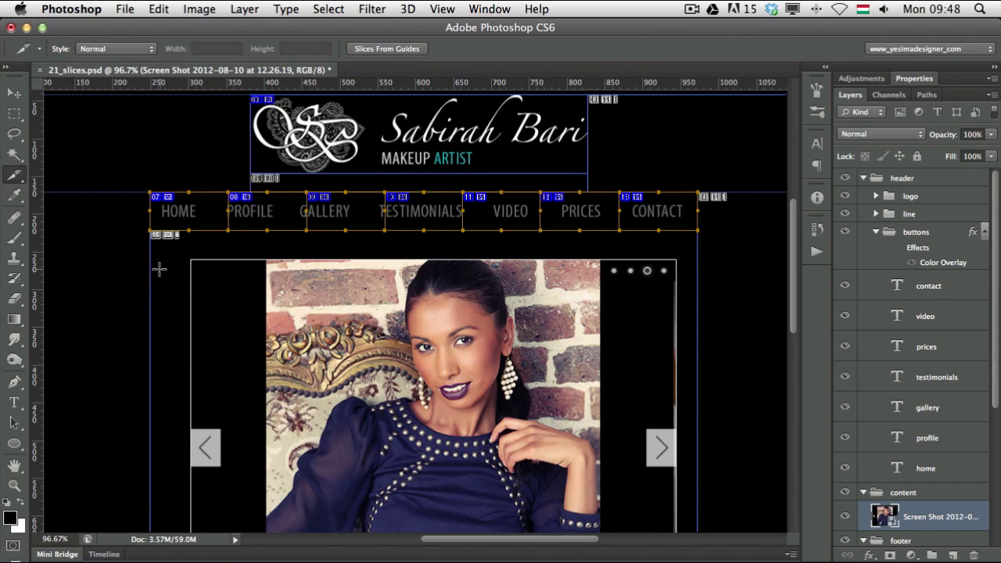
{"action": "left_click", "coordinate": [17, 177]}
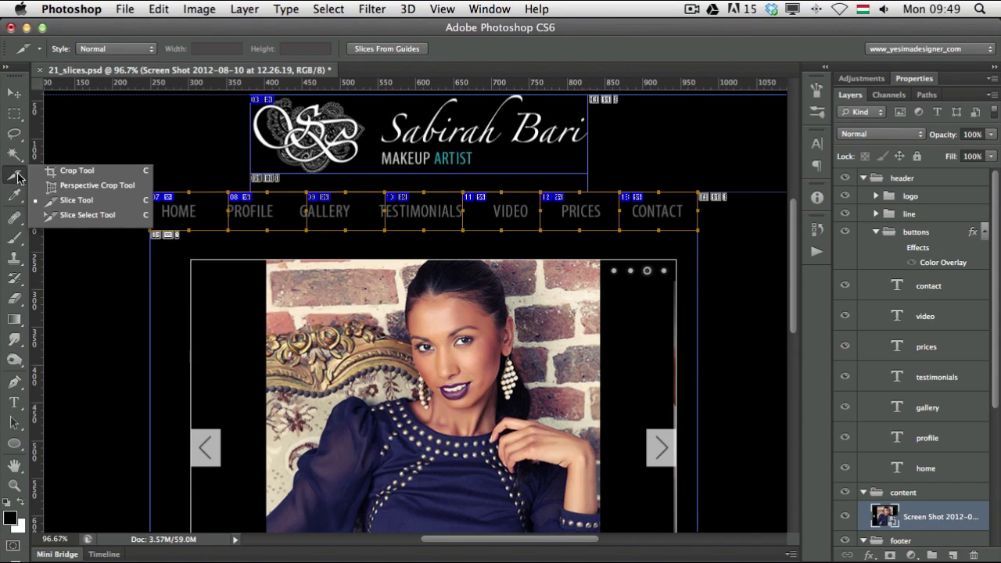
{"action": "left_click", "coordinate": [84, 216]}
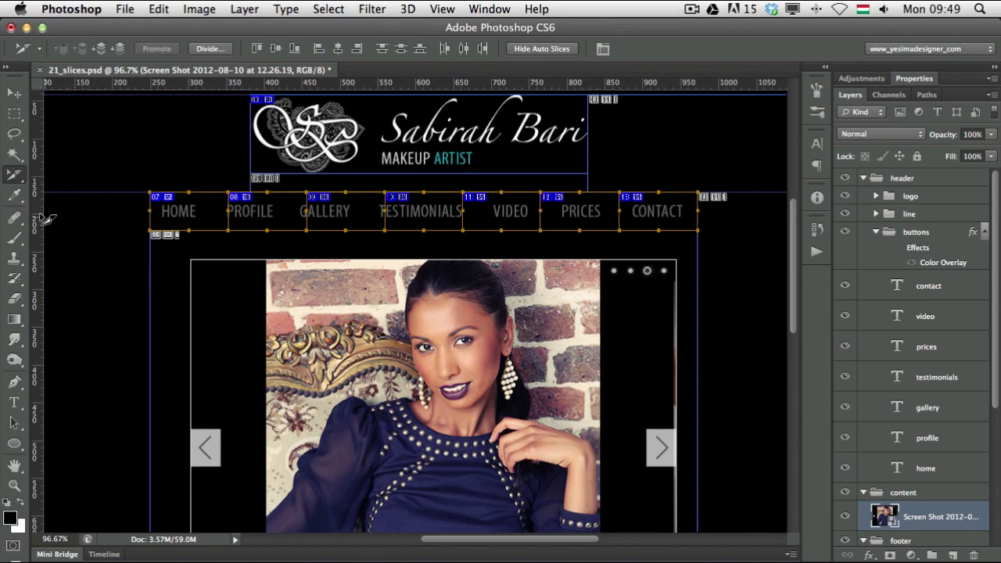
{"action": "left_click", "coordinate": [208, 219]}
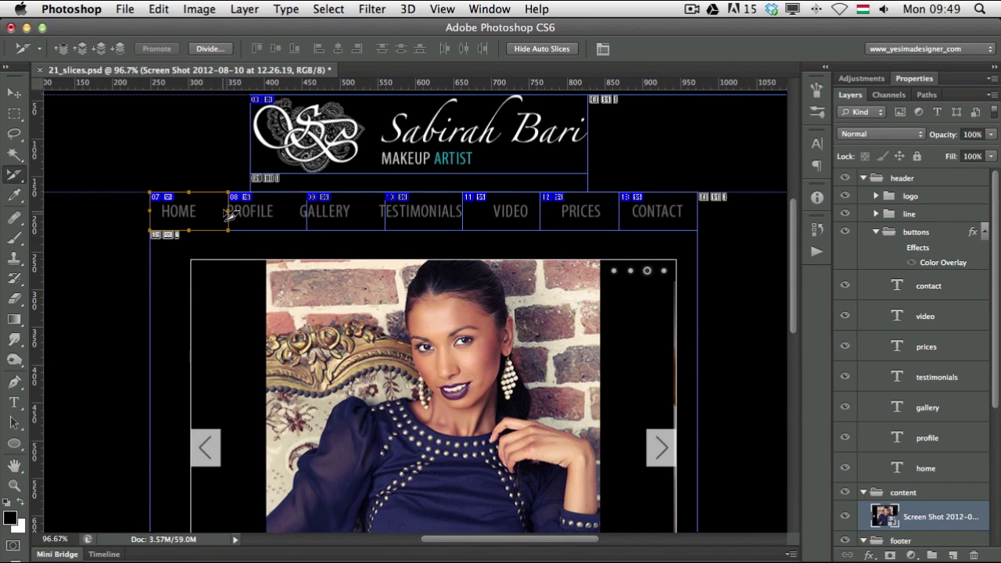
{"action": "left_click_drag", "start_coordinate": [228, 231], "coordinate": [211, 219]}
{"action": "left_click", "coordinate": [233, 217]}
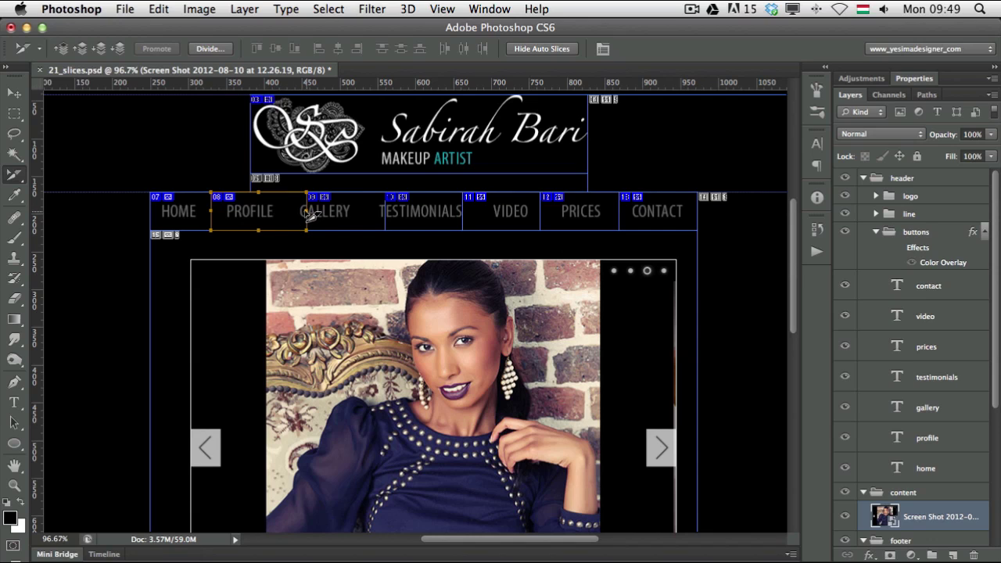
{"action": "left_click_drag", "start_coordinate": [307, 215], "coordinate": [291, 217]}
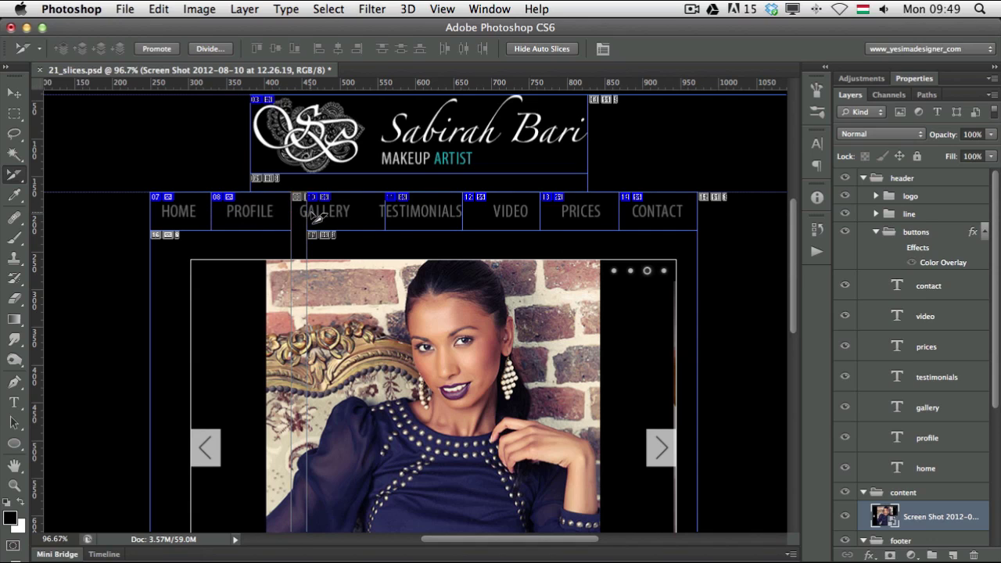
{"action": "double_click", "coordinate": [305, 217]}
{"action": "key", "text": "Escape"}
{"action": "double_click", "coordinate": [317, 219]}
{"action": "key", "text": "Escape"}
Extend the GALLERY slice to meet the PROFILE slice, and fit the TESTIMONIALS slice around its whole label.
{"action": "left_click", "coordinate": [380, 225]}
{"action": "left_click_drag", "start_coordinate": [306, 217], "coordinate": [291, 216]}
{"action": "left_click_drag", "start_coordinate": [386, 216], "coordinate": [364, 217]}
{"action": "left_click_drag", "start_coordinate": [466, 214], "coordinate": [473, 215]}
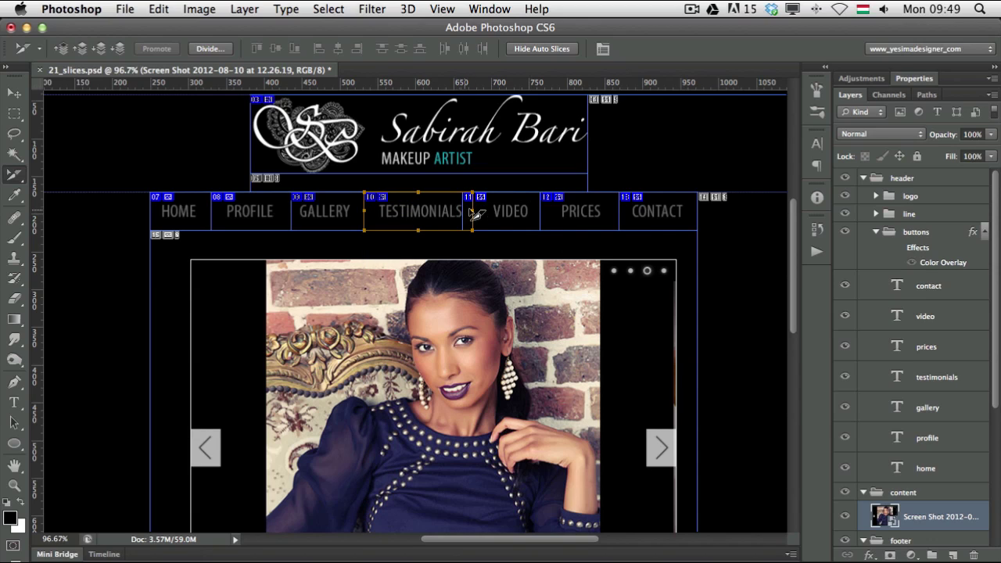
Move the boundary between the TESTIMONIALS and VIDEO slices closer to the VIDEO label.
{"action": "left_click", "coordinate": [501, 223]}
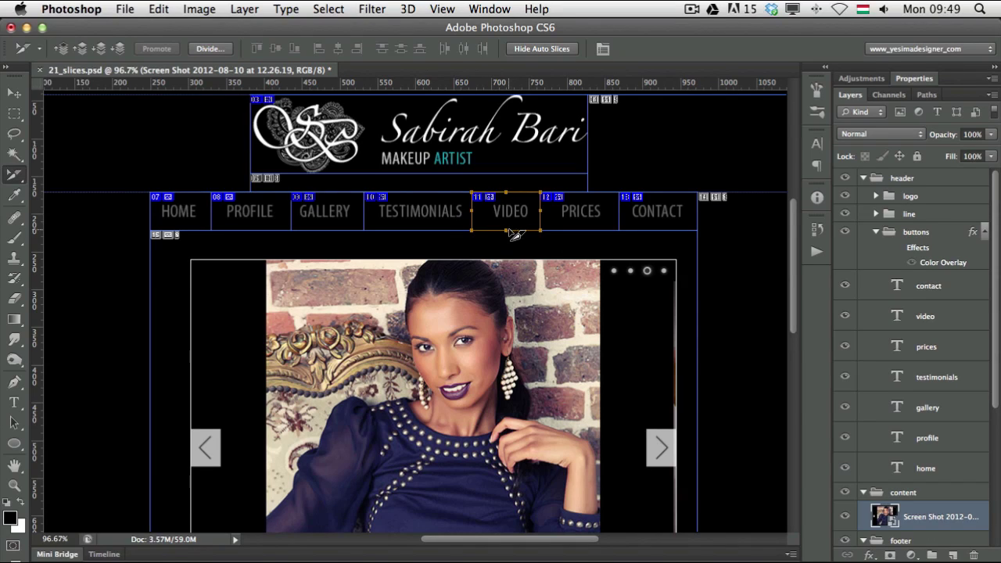
{"action": "left_click_drag", "start_coordinate": [473, 213], "coordinate": [484, 215]}
{"action": "left_click", "coordinate": [468, 214]}
Try to move the boundary between the VIDEO and PRICES slices toward the PRICES label, and put it back in its original place.
{"action": "left_click_drag", "start_coordinate": [540, 211], "coordinate": [549, 211]}
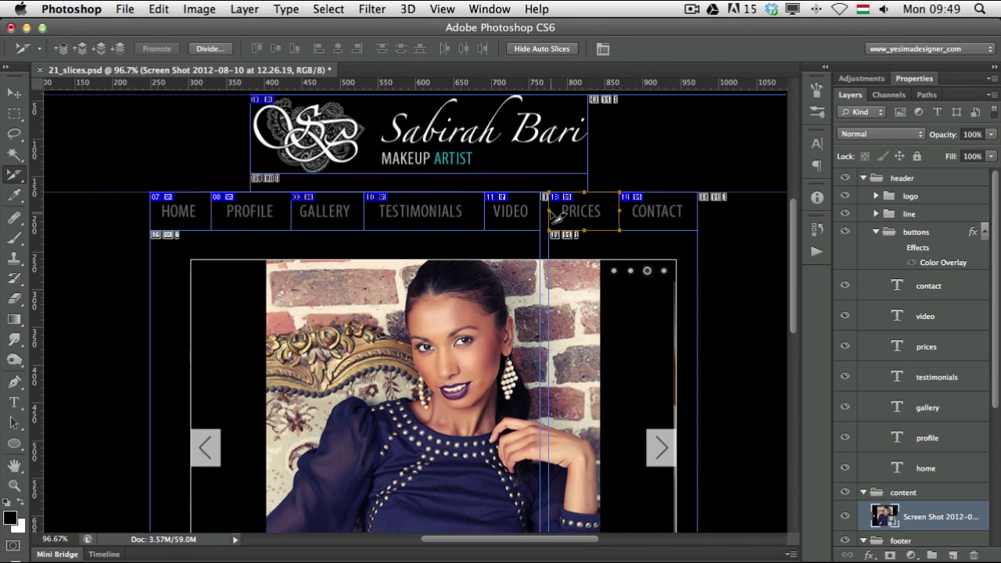
{"action": "left_click", "coordinate": [546, 218]}
{"action": "left_click", "coordinate": [538, 213]}
{"action": "left_click_drag", "start_coordinate": [541, 212], "coordinate": [549, 218]}
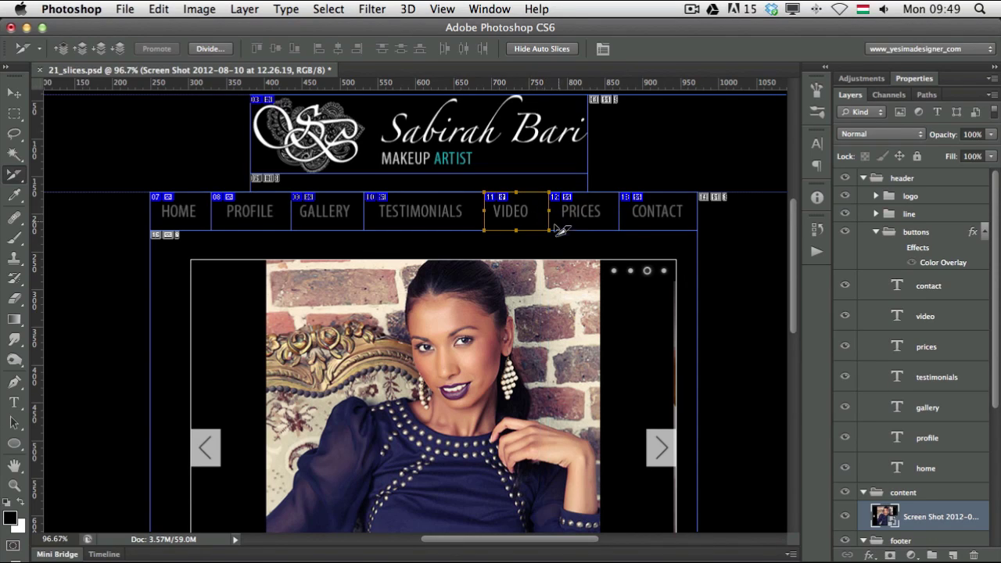
{"action": "key", "text": "super+z"}
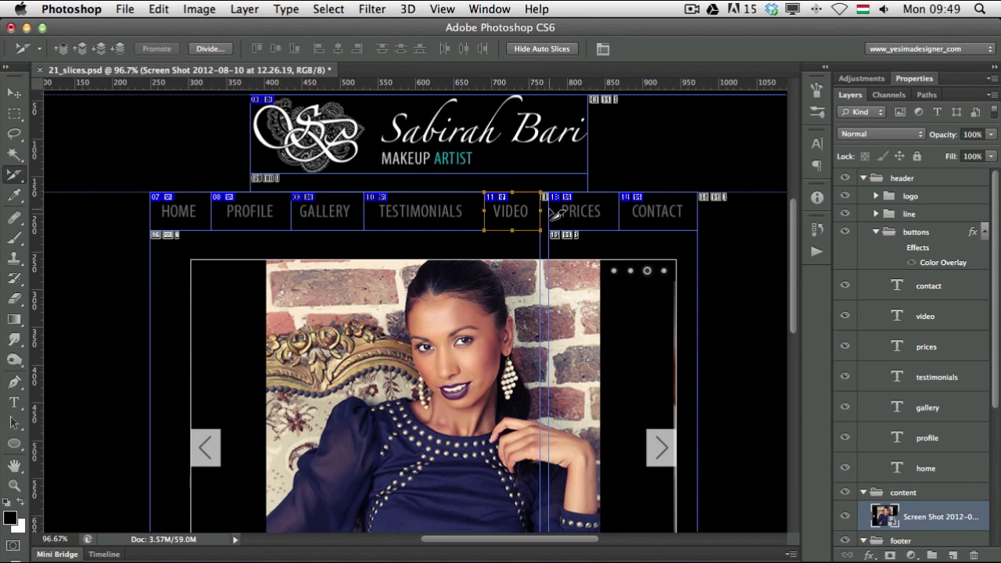
{"action": "left_click_drag", "start_coordinate": [552, 214], "coordinate": [540, 216]}
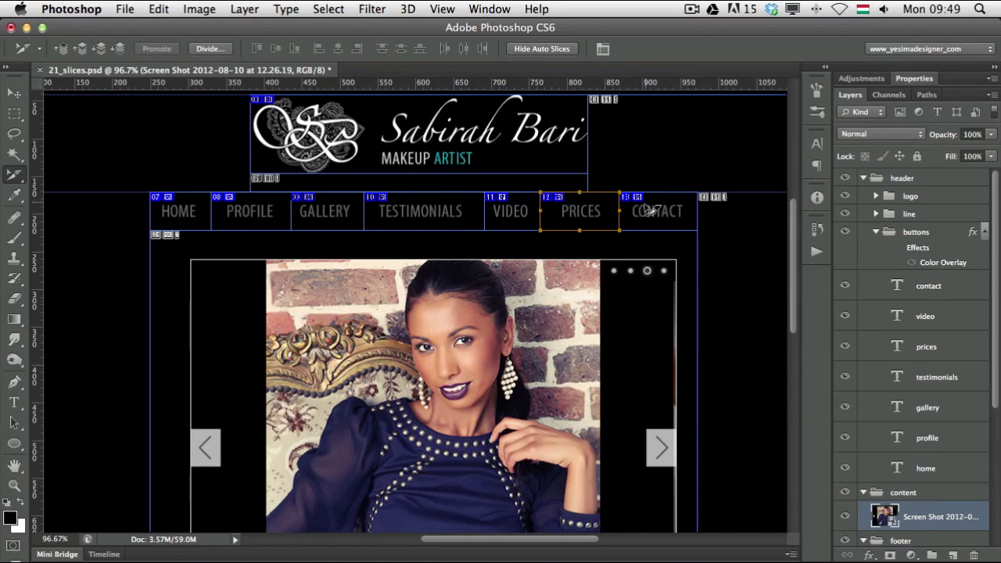
Create a new layer-based slice from the slideshow screenshot layer in the content group.
{"action": "key", "text": "super+minus"}
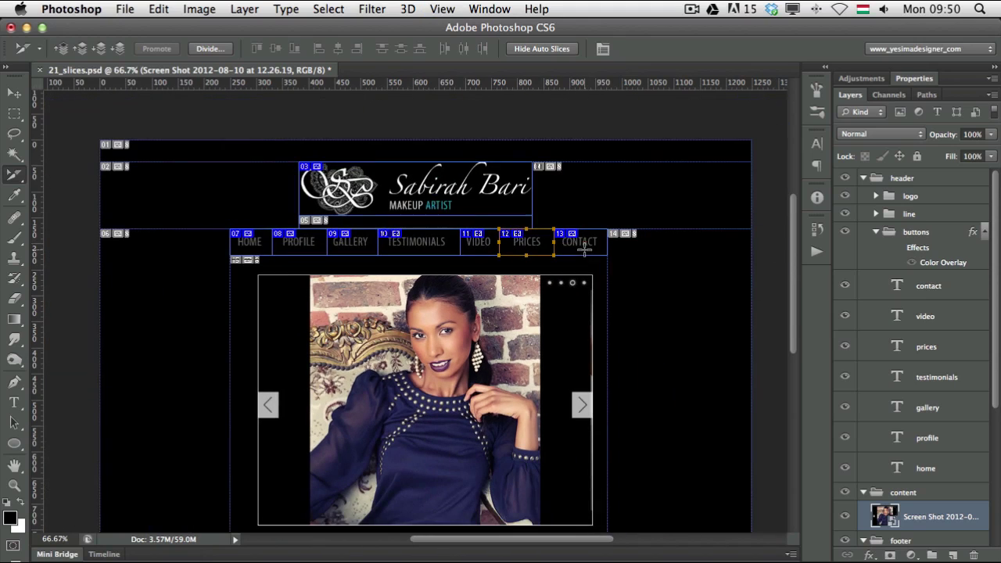
{"action": "scroll", "coordinate": [469, 227], "scroll_direction": "down", "scroll_amount": 3}
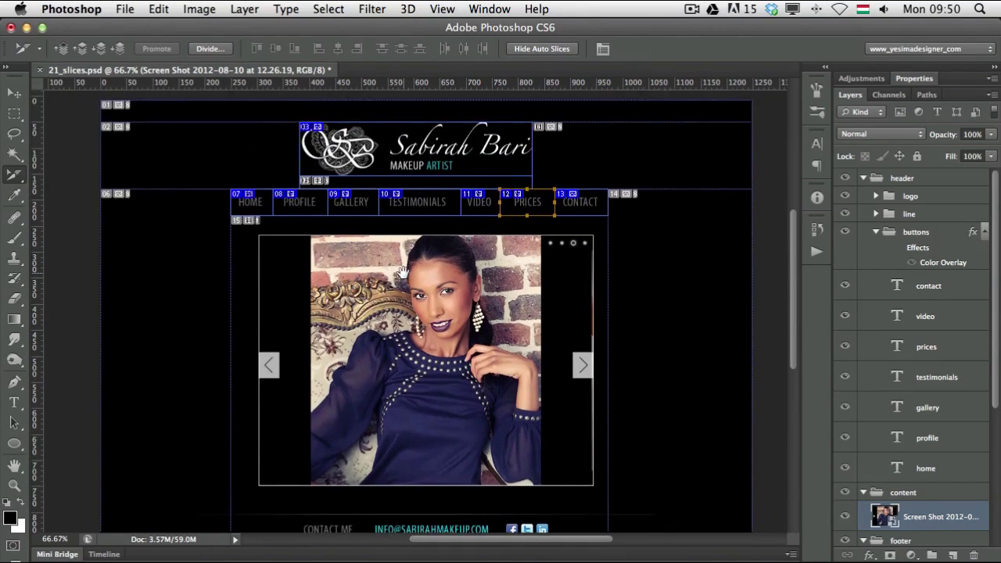
{"action": "key", "text": "v"}
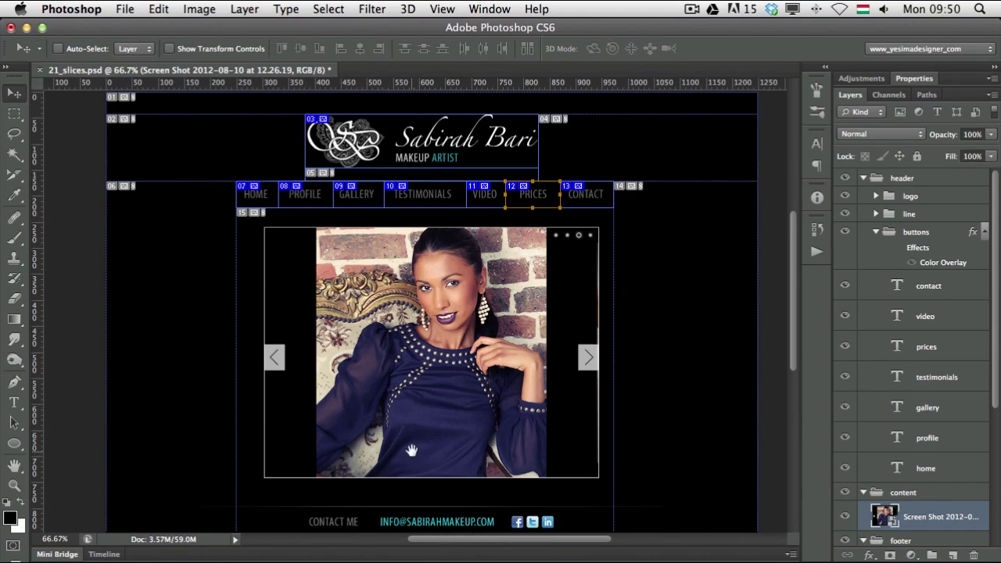
{"action": "scroll", "coordinate": [411, 451], "scroll_direction": "down", "scroll_amount": 3}
{"action": "scroll", "coordinate": [368, 251], "scroll_direction": "up", "scroll_amount": 4}
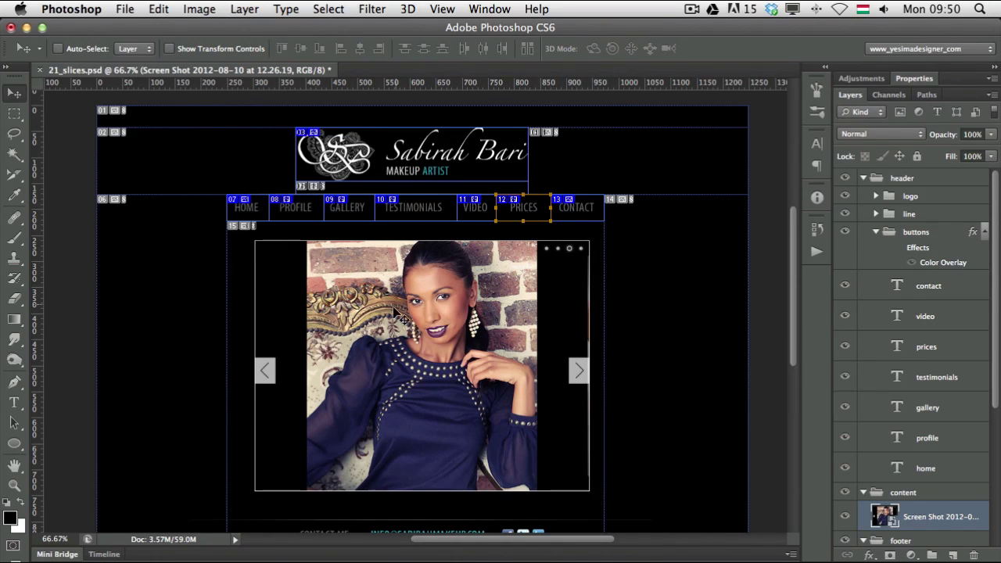
{"action": "scroll", "coordinate": [399, 314], "scroll_direction": "down", "scroll_amount": 10}
{"action": "scroll", "coordinate": [399, 314], "scroll_direction": "right", "scroll_amount": 2}
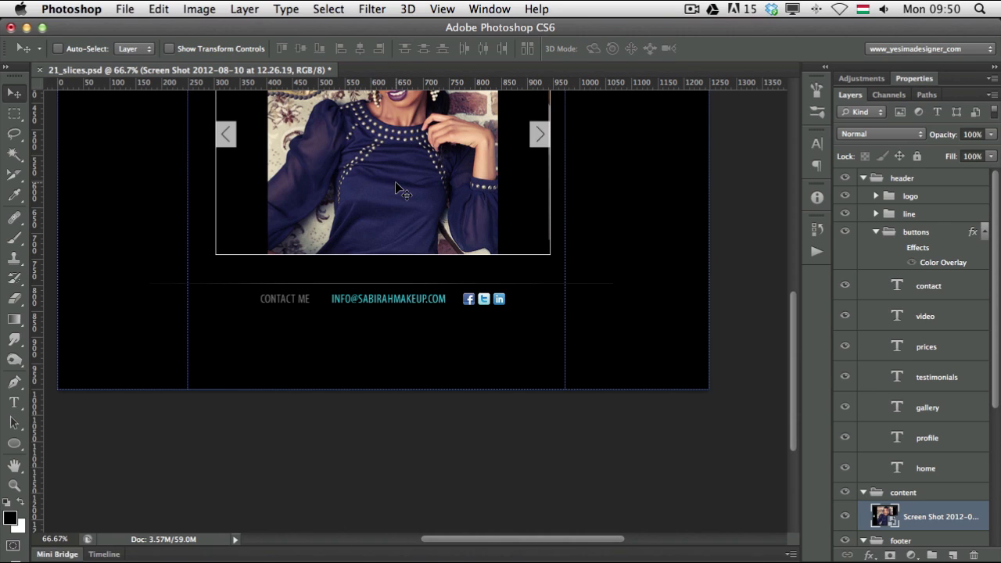
{"action": "scroll", "coordinate": [393, 185], "scroll_direction": "up", "scroll_amount": 5}
{"action": "scroll", "coordinate": [393, 185], "scroll_direction": "left", "scroll_amount": 1}
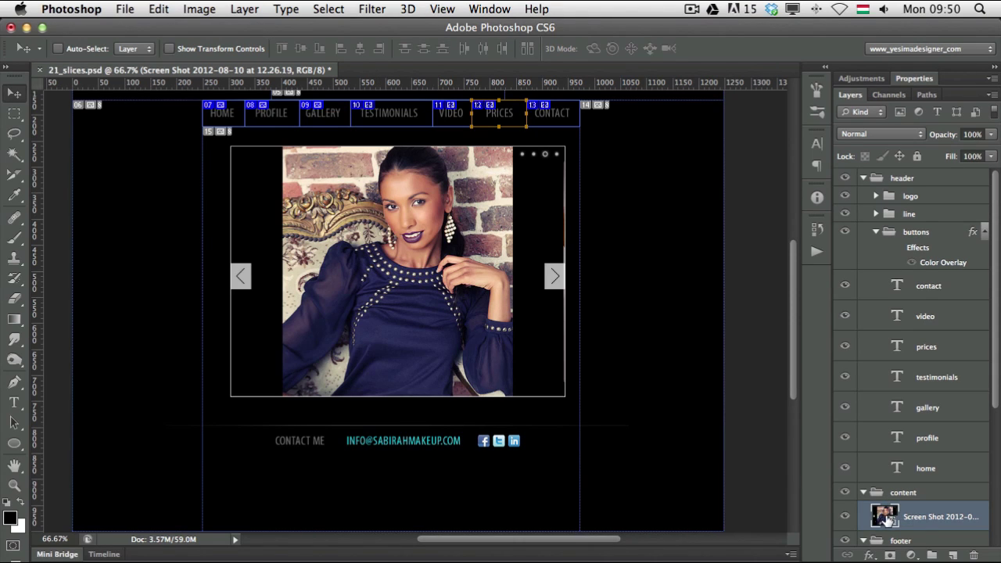
{"action": "left_click", "coordinate": [845, 518]}
{"action": "left_click", "coordinate": [242, 9]}
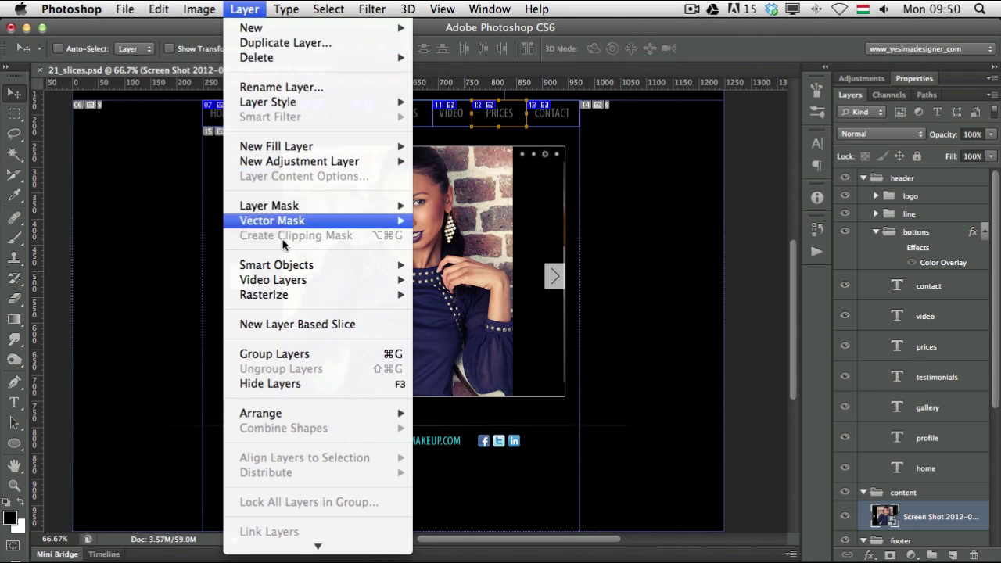
{"action": "left_click", "coordinate": [288, 327]}
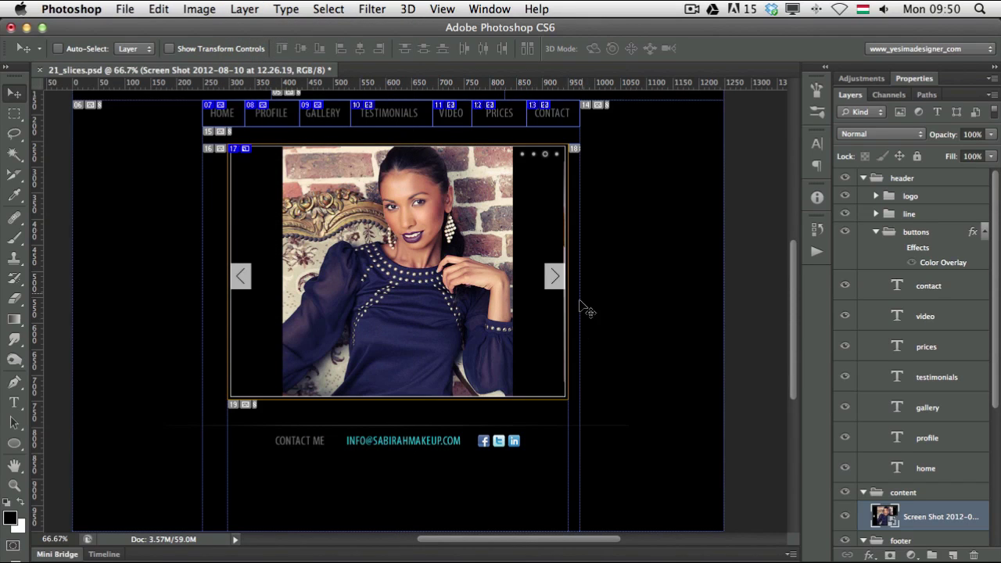
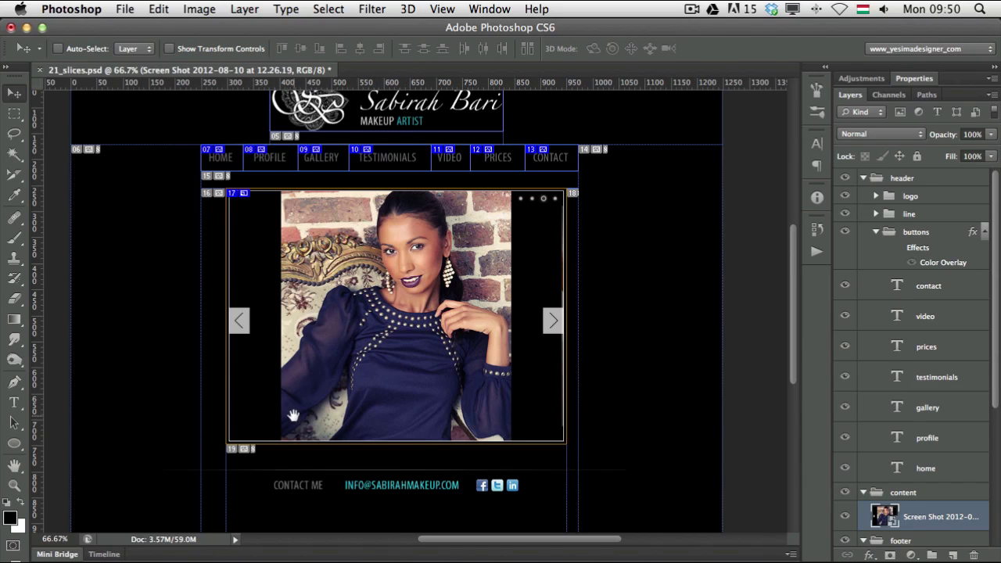
Clear all existing guides from the layout.
{"action": "scroll", "coordinate": [293, 414], "scroll_direction": "down", "scroll_amount": 5}
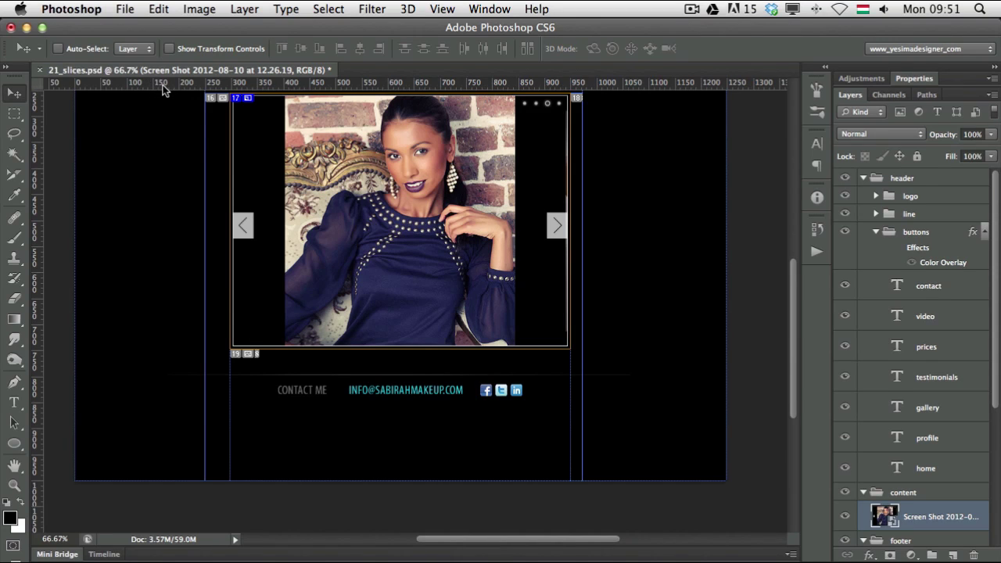
{"action": "left_click", "coordinate": [437, 9]}
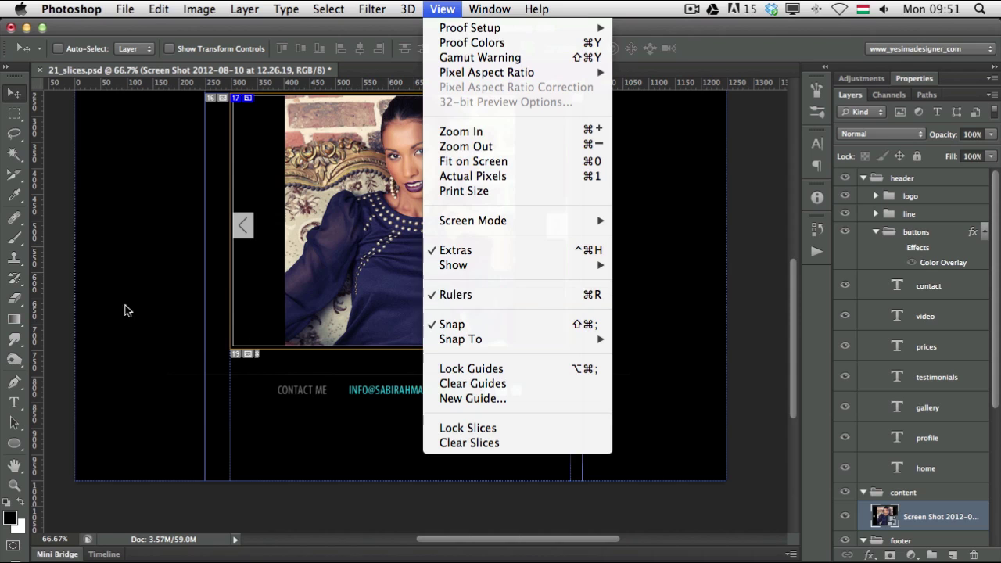
{"action": "left_click", "coordinate": [127, 123]}
{"action": "left_click_drag", "start_coordinate": [165, 84], "coordinate": [320, 400]}
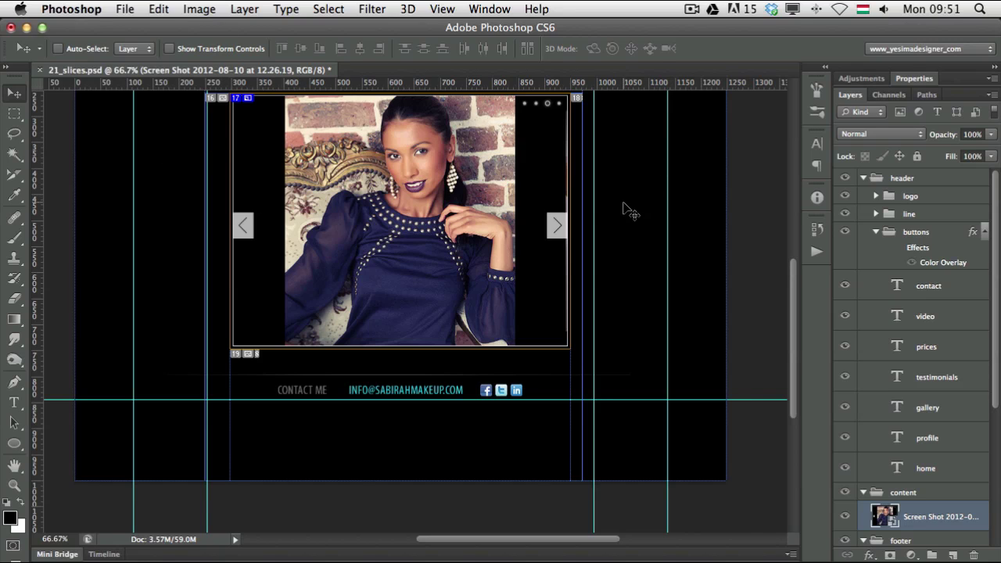
{"action": "left_click", "coordinate": [459, 9]}
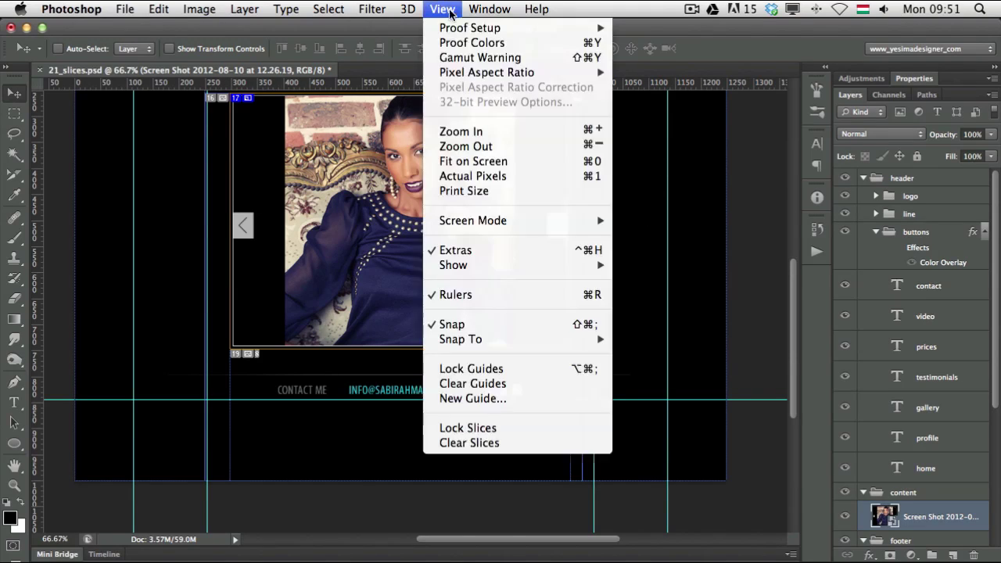
{"action": "left_click", "coordinate": [489, 383]}
Add two horizontal and two vertical guides that frame the contact row in the footer, from CONTACT ME to the social icons.
{"action": "left_click_drag", "start_coordinate": [269, 85], "coordinate": [321, 399]}
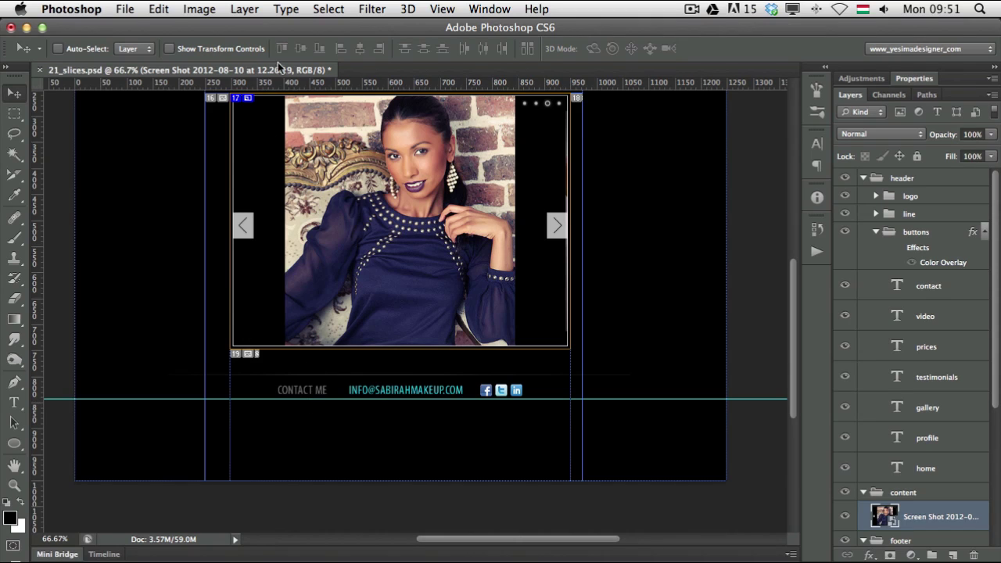
{"action": "left_click_drag", "start_coordinate": [303, 86], "coordinate": [348, 382]}
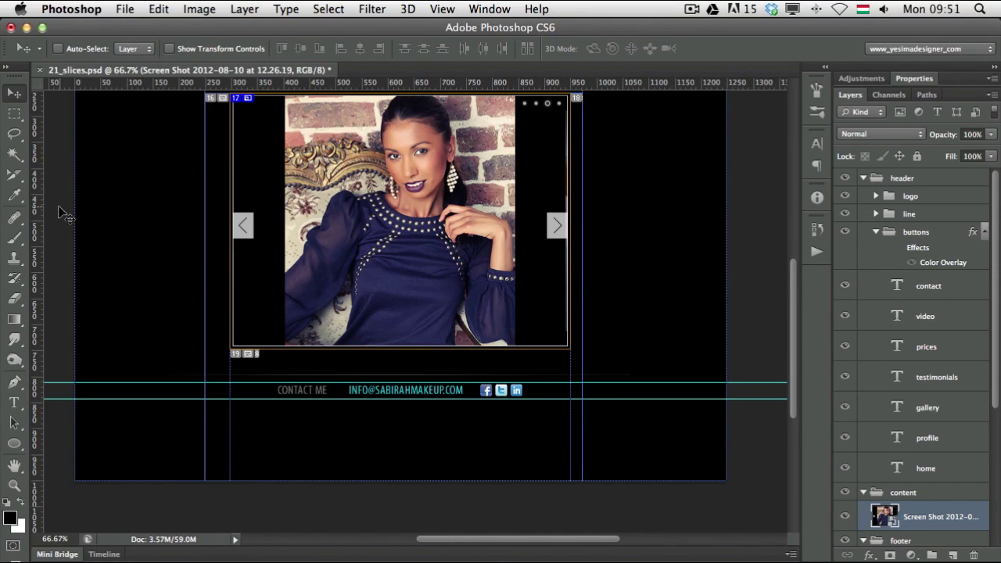
{"action": "left_click_drag", "start_coordinate": [34, 220], "coordinate": [273, 340]}
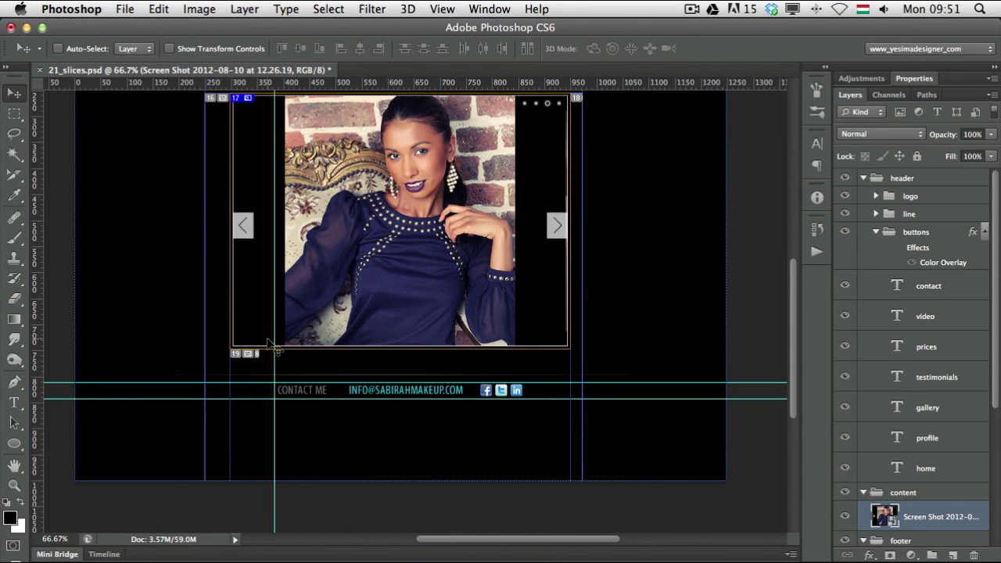
{"action": "left_click_drag", "start_coordinate": [39, 291], "coordinate": [528, 391]}
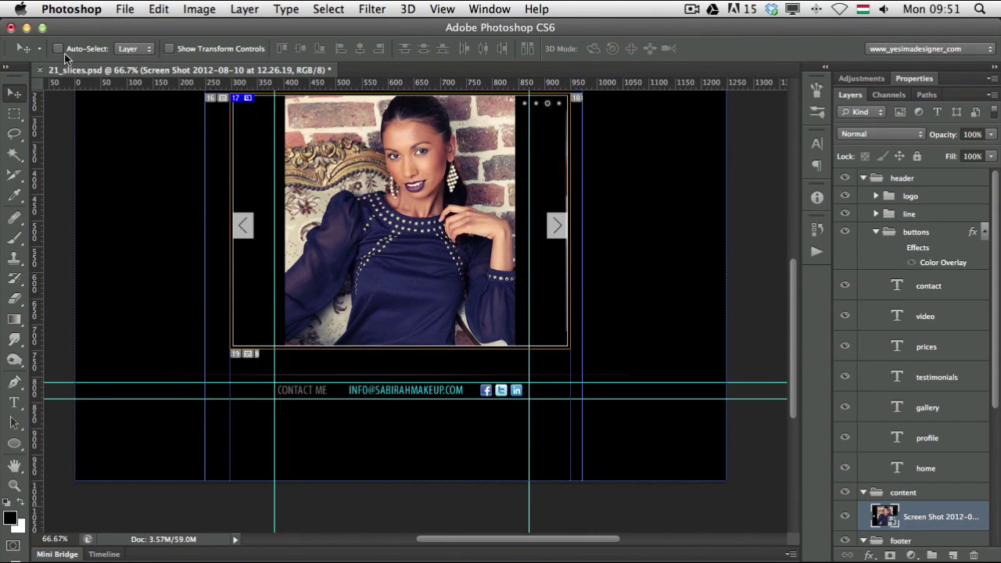
Generate slices from the guides around the footer's contact row with the Slice tool.
{"action": "left_click", "coordinate": [15, 177]}
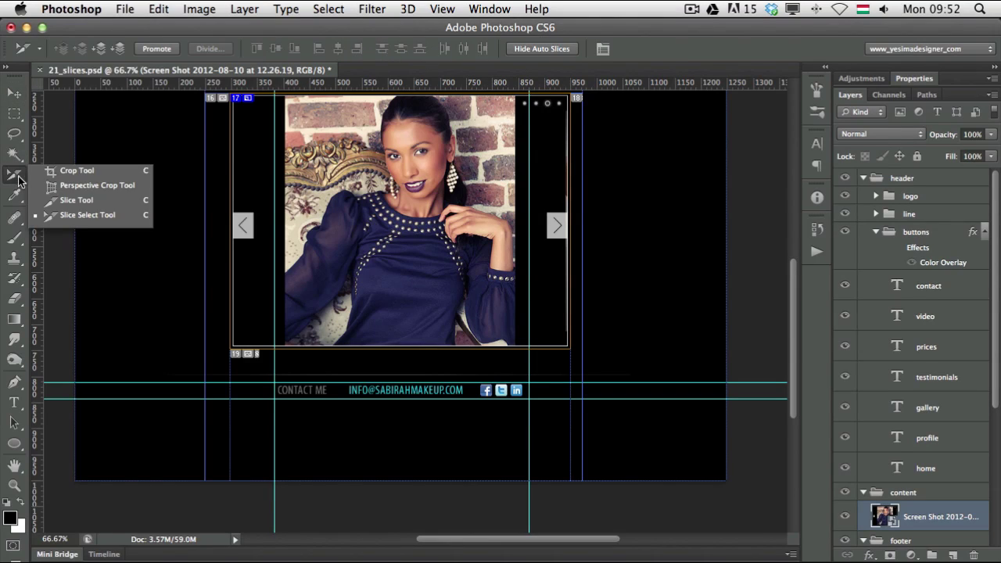
{"action": "left_click", "coordinate": [77, 200]}
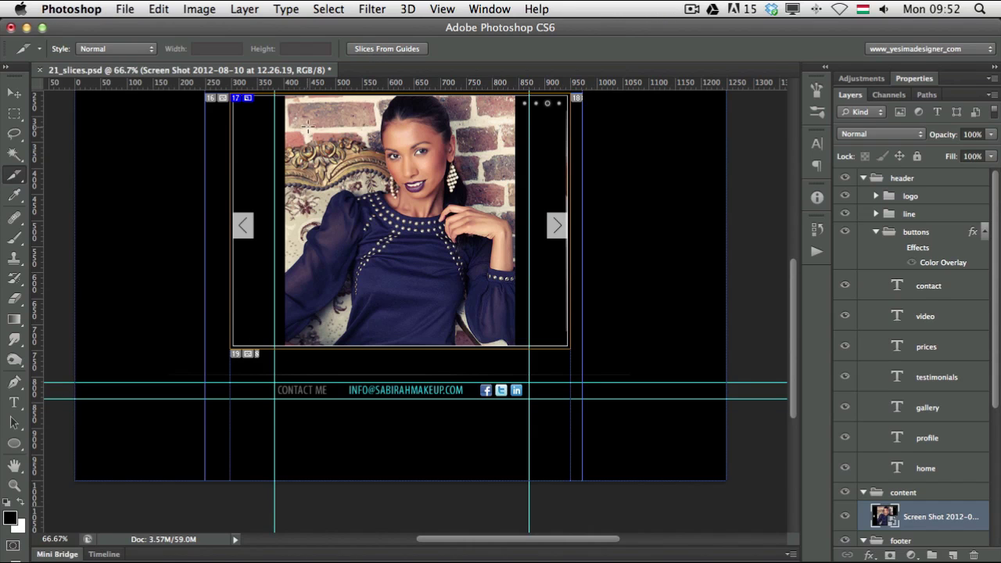
{"action": "left_click", "coordinate": [378, 47]}
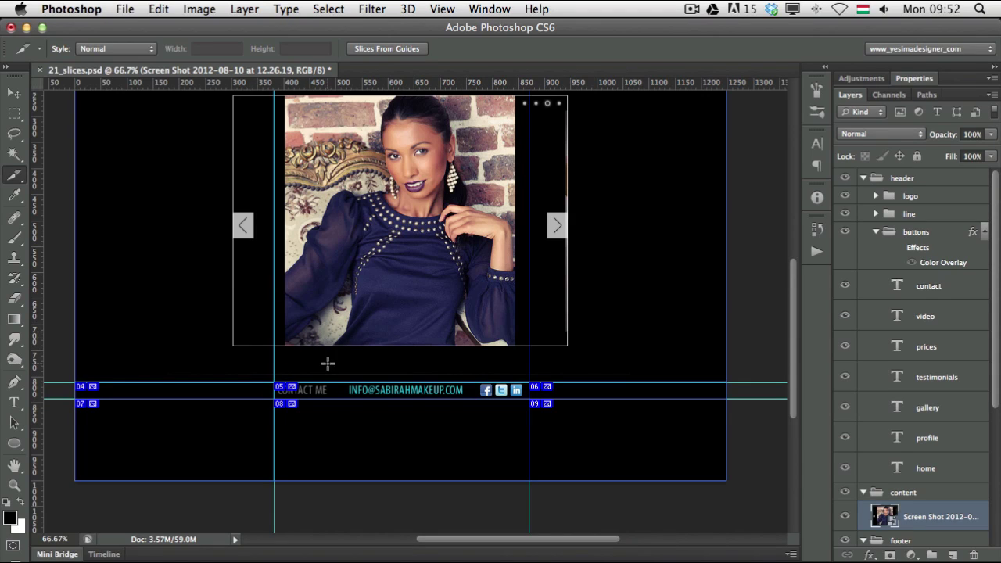
Hide the guides and undo the slices generated from them.
{"action": "key", "text": "super+semicolon"}
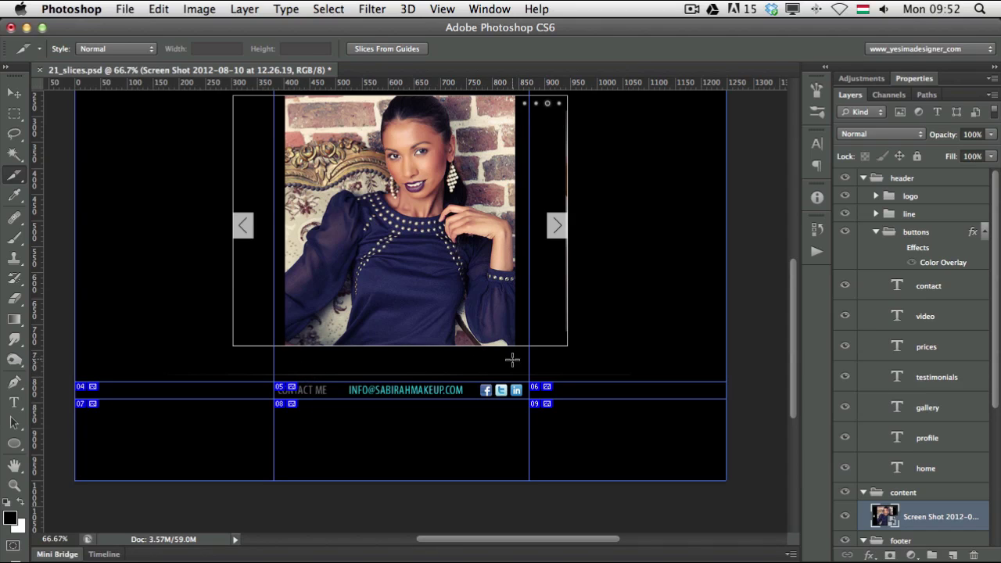
{"action": "scroll", "coordinate": [437, 244], "scroll_direction": "up", "scroll_amount": 5}
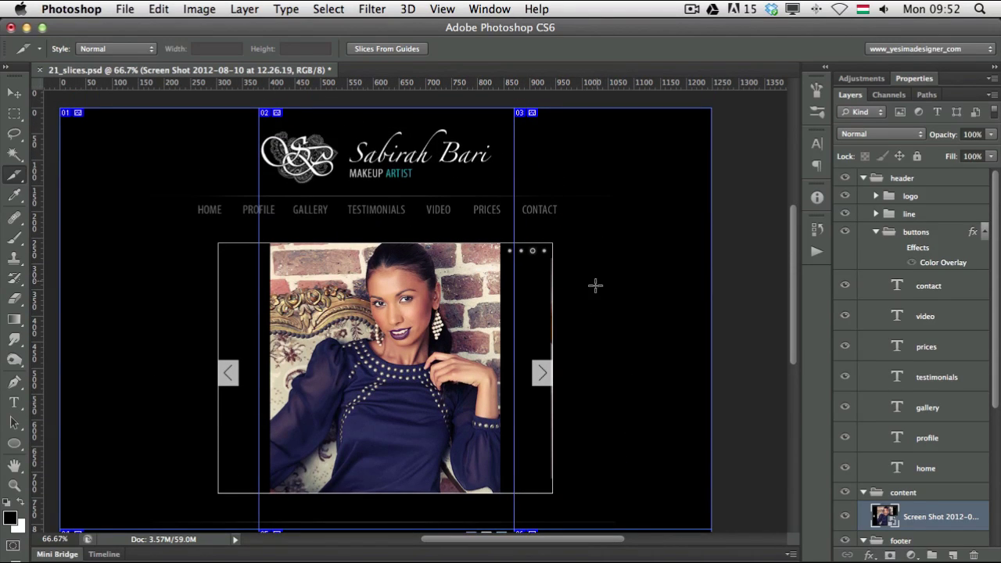
{"action": "scroll", "coordinate": [340, 385], "scroll_direction": "down", "scroll_amount": 5}
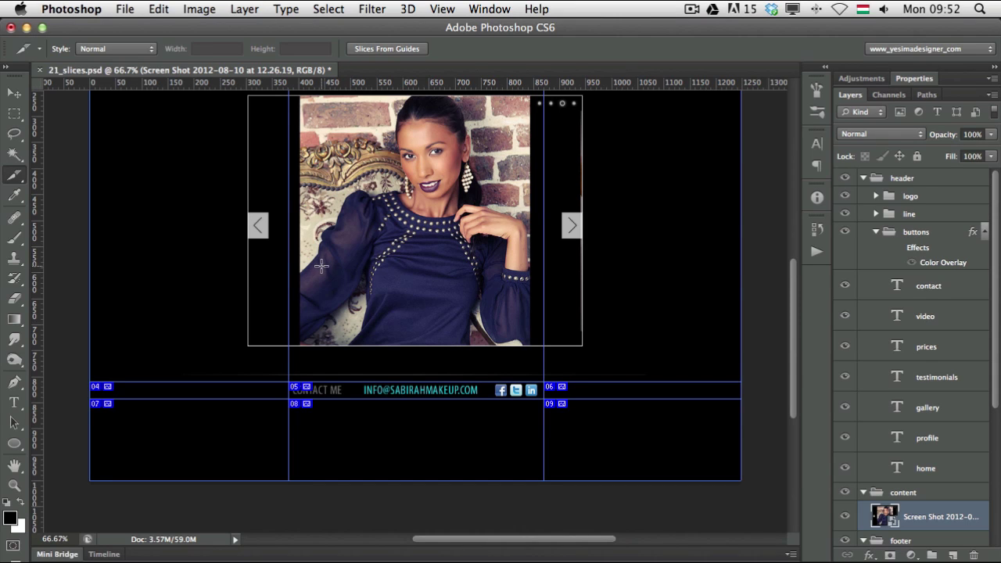
{"action": "scroll", "coordinate": [326, 257], "scroll_direction": "up", "scroll_amount": 5}
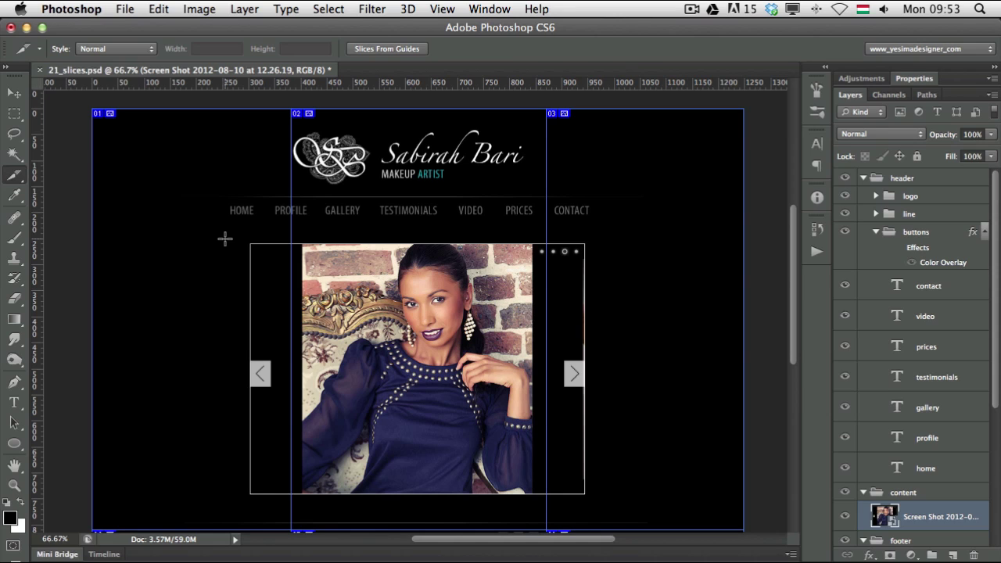
{"action": "key", "text": "super+z"}
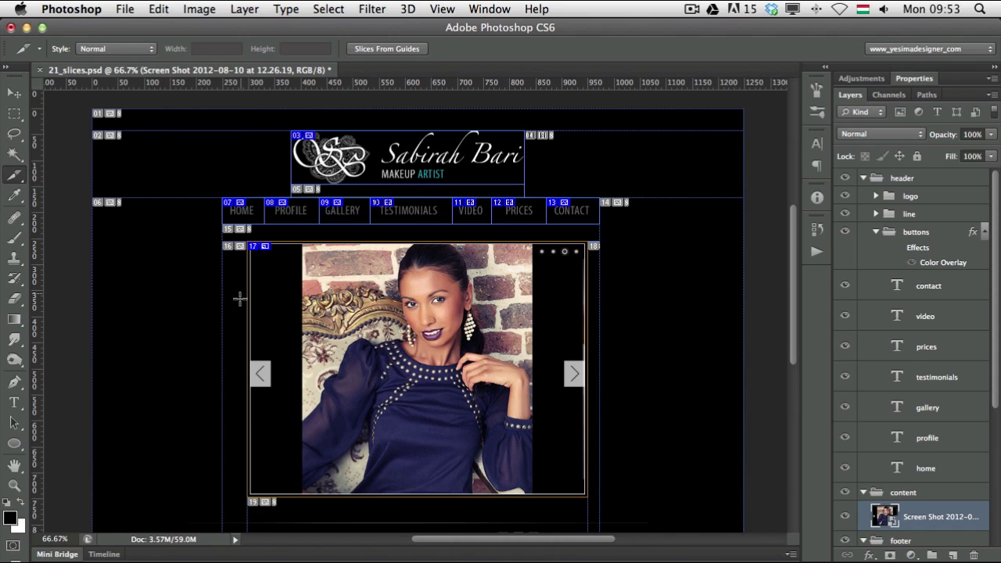
{"action": "scroll", "coordinate": [244, 280], "scroll_direction": "down", "scroll_amount": 5}
{"action": "scroll", "coordinate": [219, 250], "scroll_direction": "up", "scroll_amount": 2}
{"action": "scroll", "coordinate": [219, 250], "scroll_direction": "up", "scroll_amount": 3}
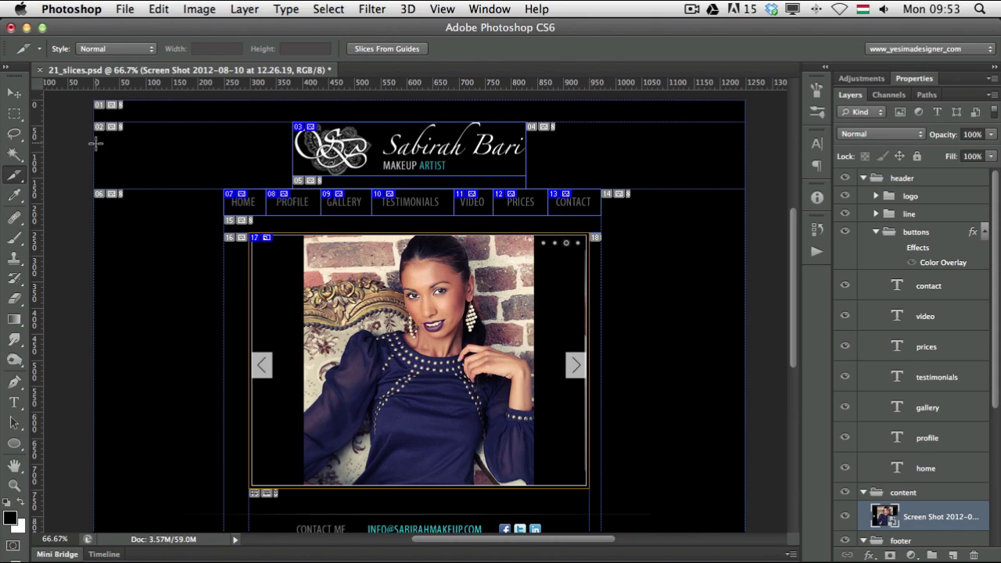
With the Slice Select tool, hide the auto slices to view only the user slices, and show them again.
{"action": "key", "text": "shift+c"}
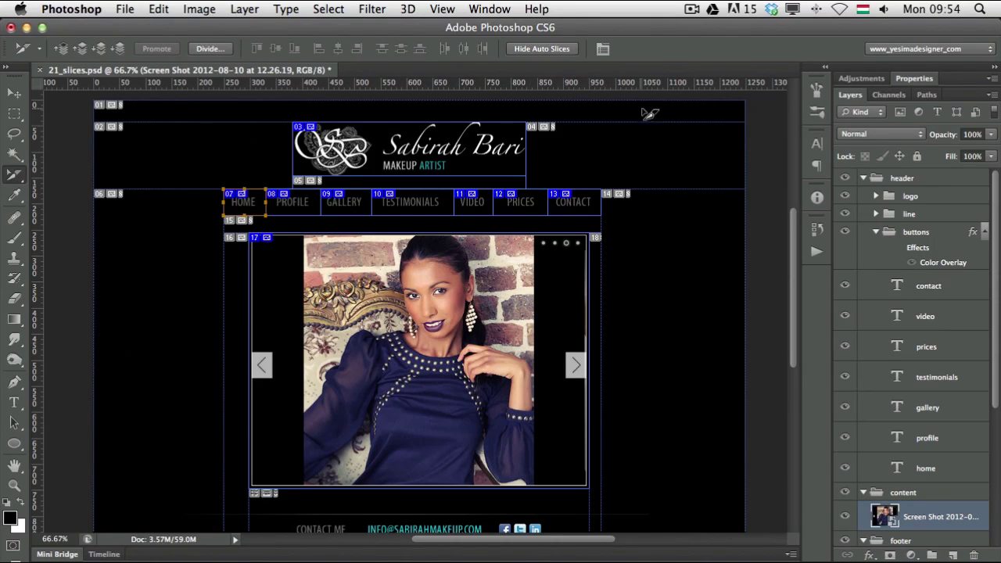
{"action": "left_click", "coordinate": [542, 48]}
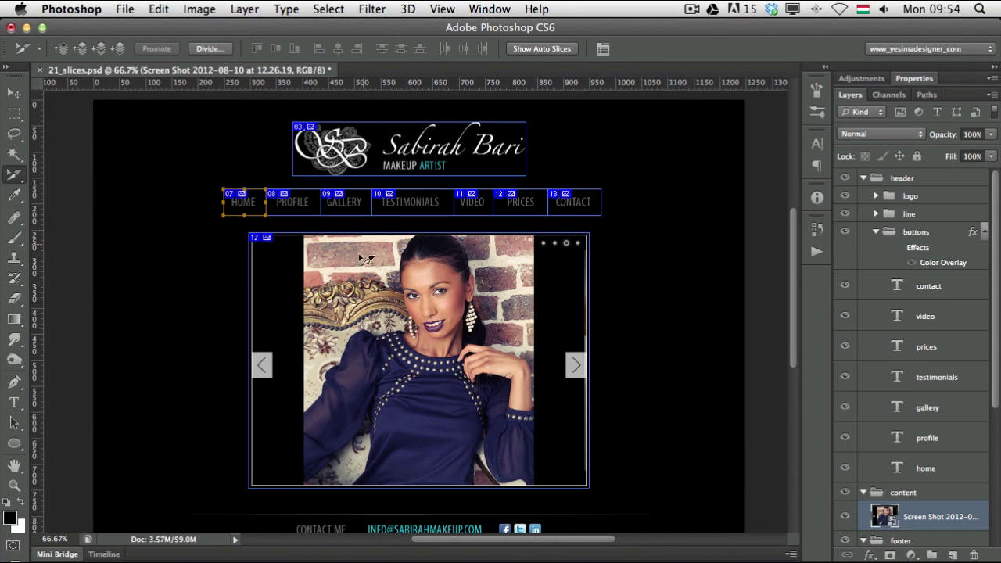
{"action": "left_click_drag", "start_coordinate": [352, 411], "coordinate": [325, 405]}
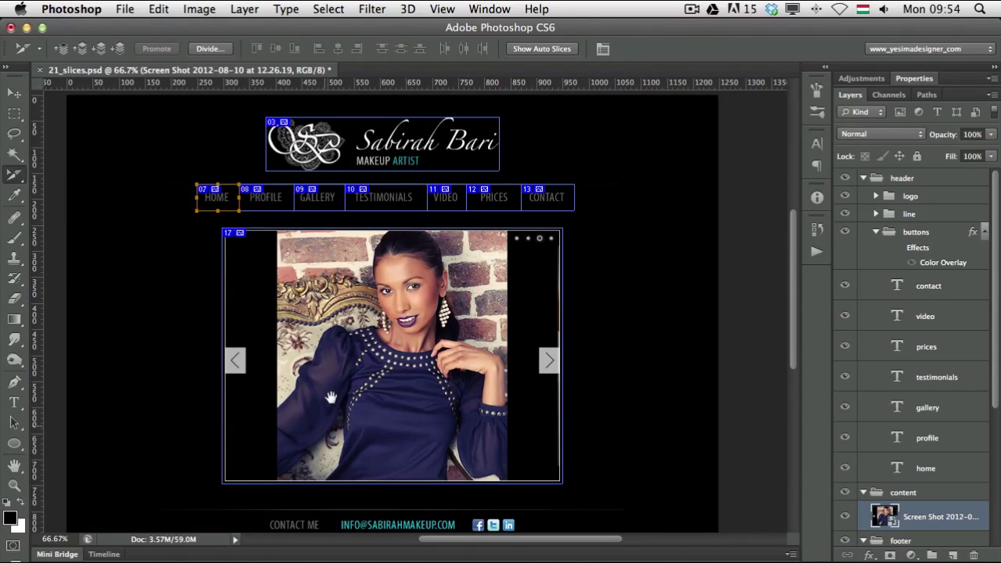
{"action": "scroll", "coordinate": [258, 181], "scroll_direction": "up", "scroll_amount": 1}
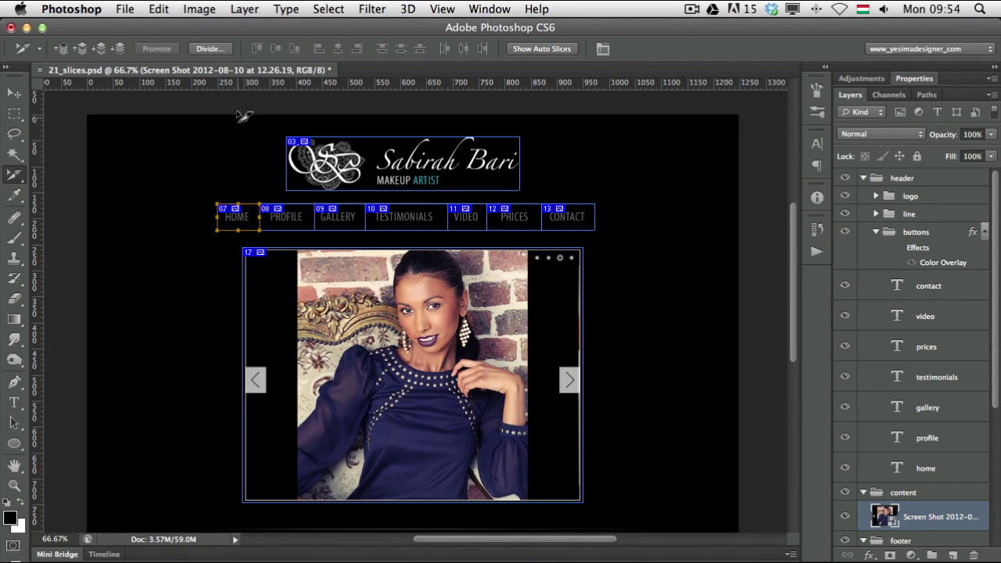
{"action": "left_click", "coordinate": [536, 48]}
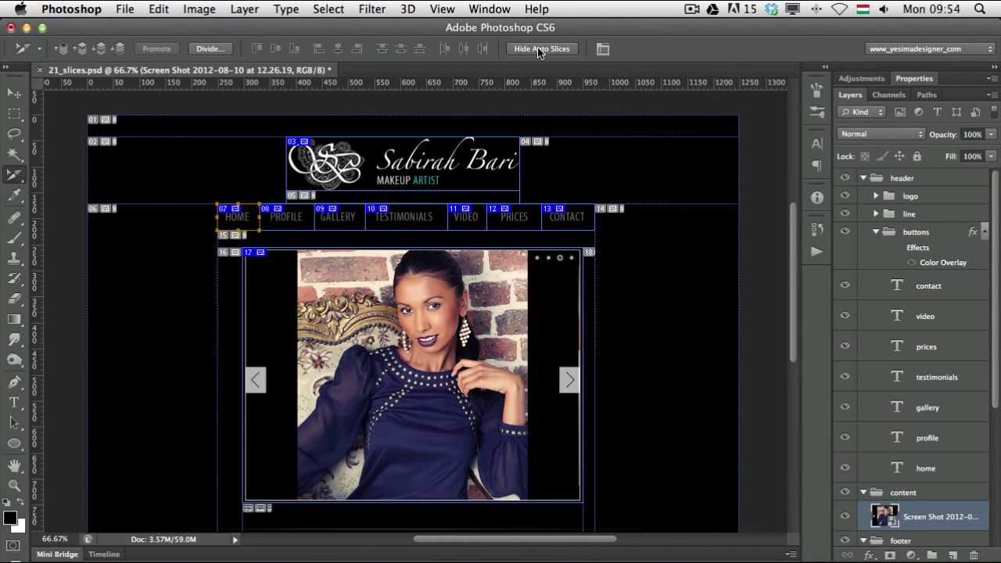
{"action": "left_click", "coordinate": [540, 48]}
{"action": "left_click", "coordinate": [543, 49]}
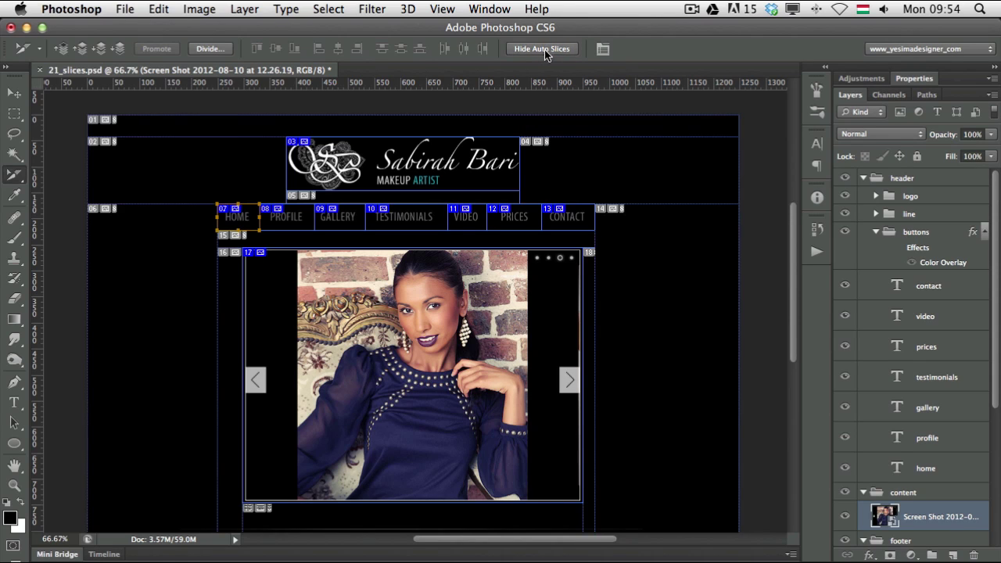
Promote the auto slice beside the logo, numbered 02, to a user slice.
{"action": "left_click", "coordinate": [119, 164]}
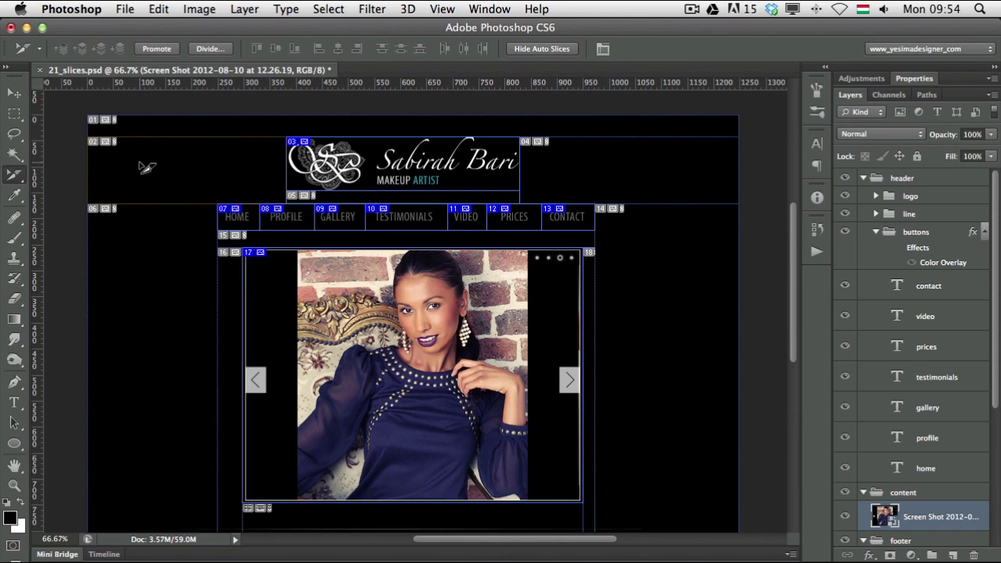
{"action": "left_click", "coordinate": [157, 49]}
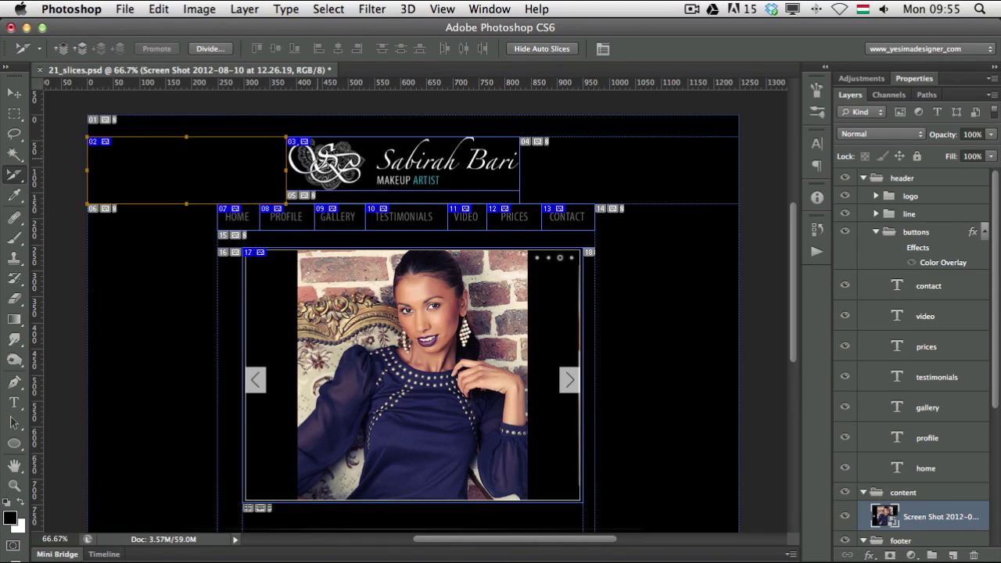
Open the logo slice's options, try _blank as the link target, and cancel the changes.
{"action": "double_click", "coordinate": [322, 161]}
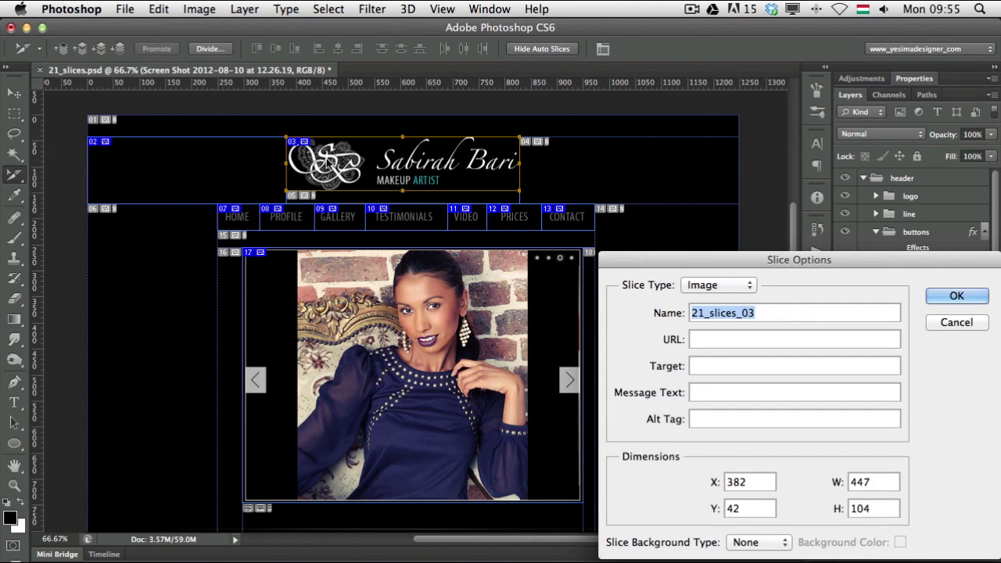
{"action": "left_click_drag", "start_coordinate": [635, 259], "coordinate": [279, 153]}
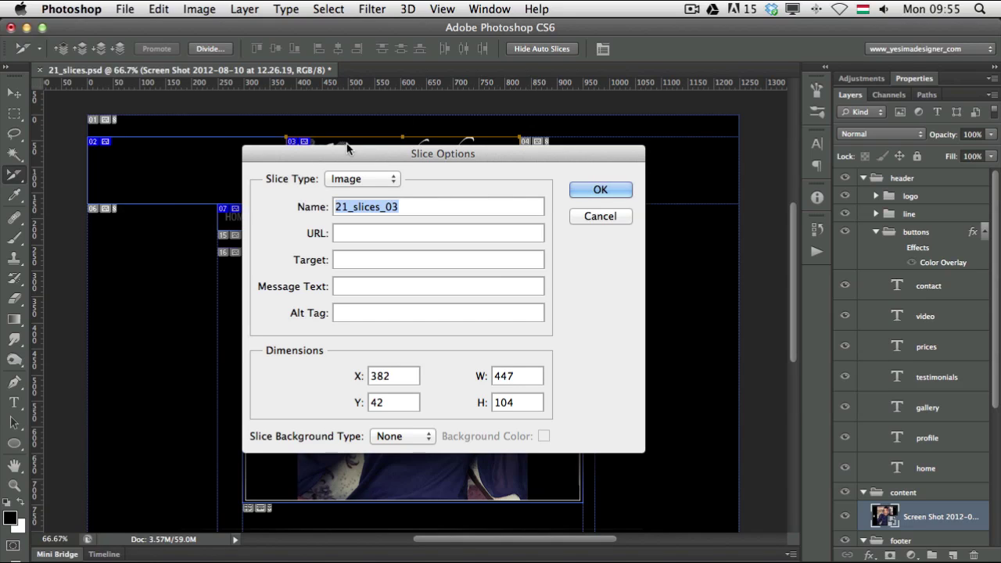
{"action": "left_click_drag", "start_coordinate": [416, 158], "coordinate": [404, 150]}
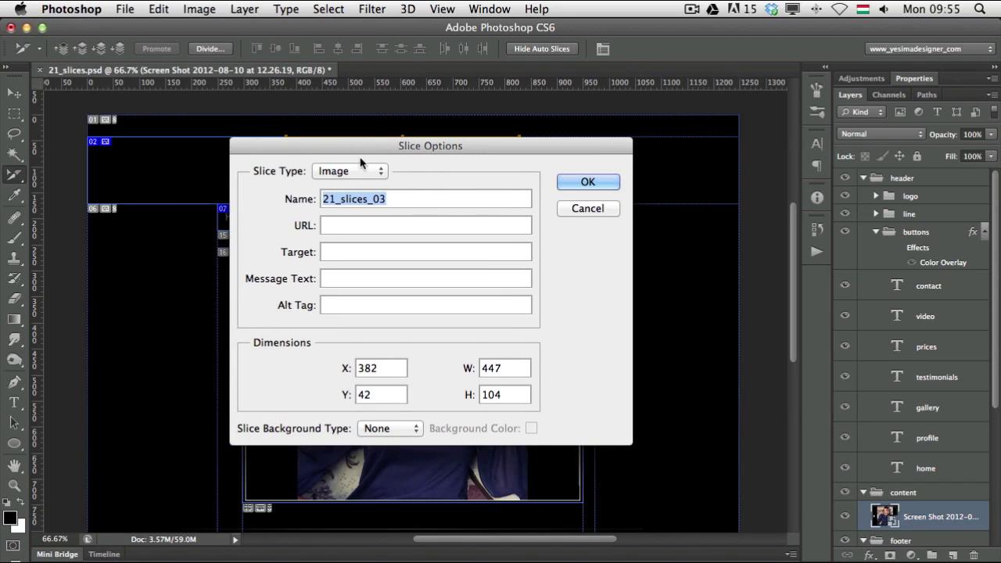
{"action": "left_click", "coordinate": [334, 226]}
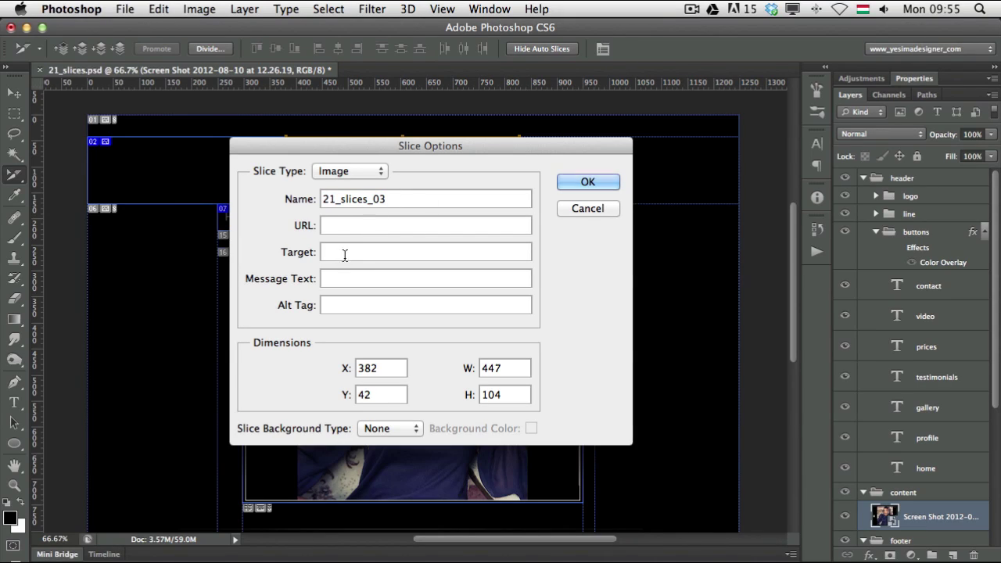
{"action": "type", "text": "_blank"}
{"action": "left_click", "coordinate": [584, 208]}
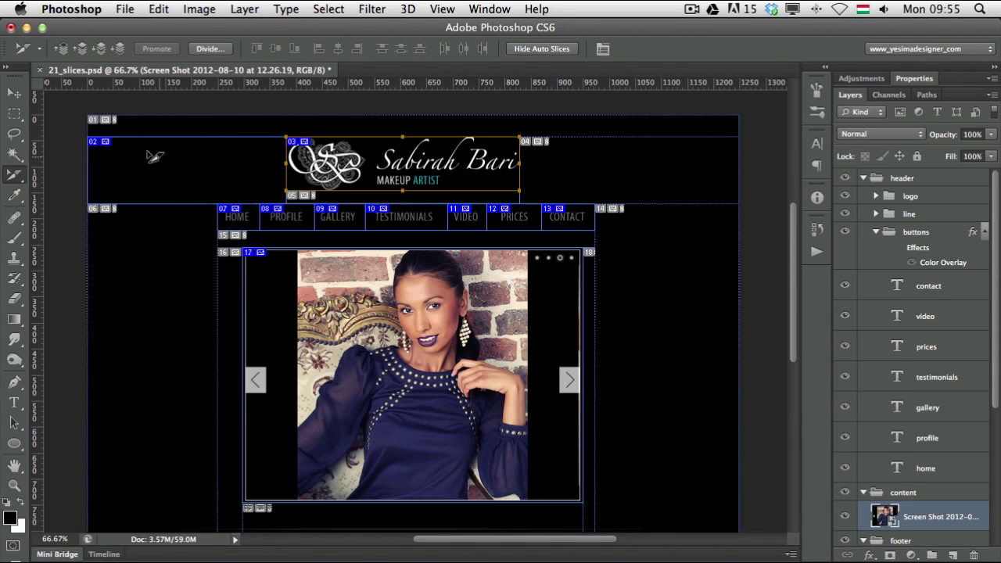
Open the sliced layout in Save for Web and review the file formats, keeping PNG-24.
{"action": "left_click", "coordinate": [126, 9]}
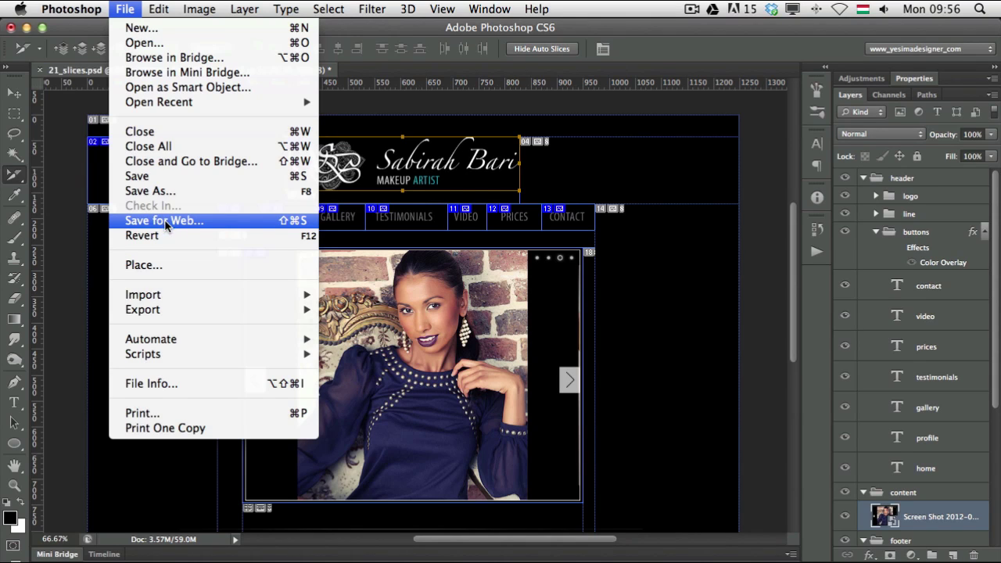
{"action": "left_click", "coordinate": [168, 225]}
{"action": "left_click_drag", "start_coordinate": [558, 24], "coordinate": [401, 9]}
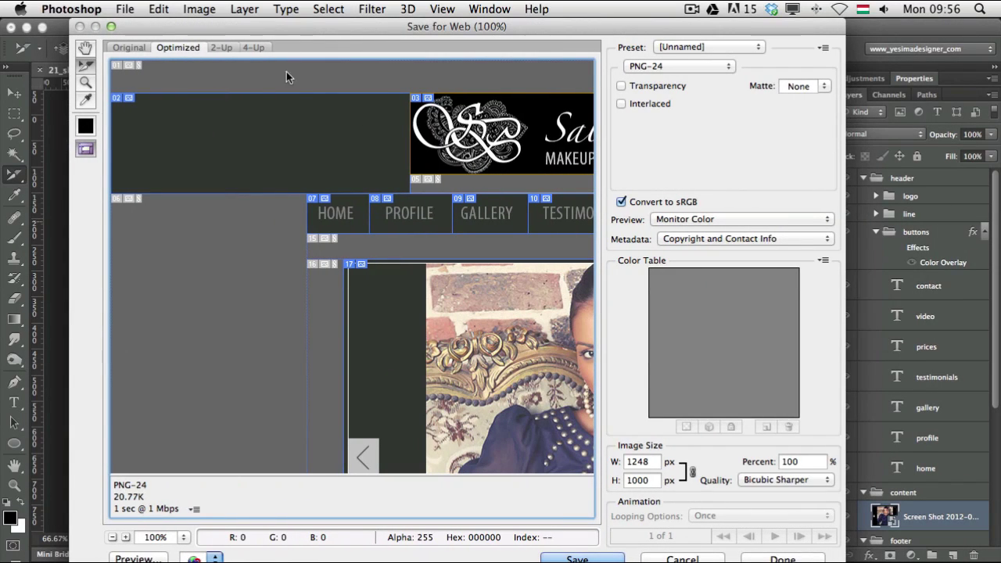
{"action": "left_click", "coordinate": [663, 68]}
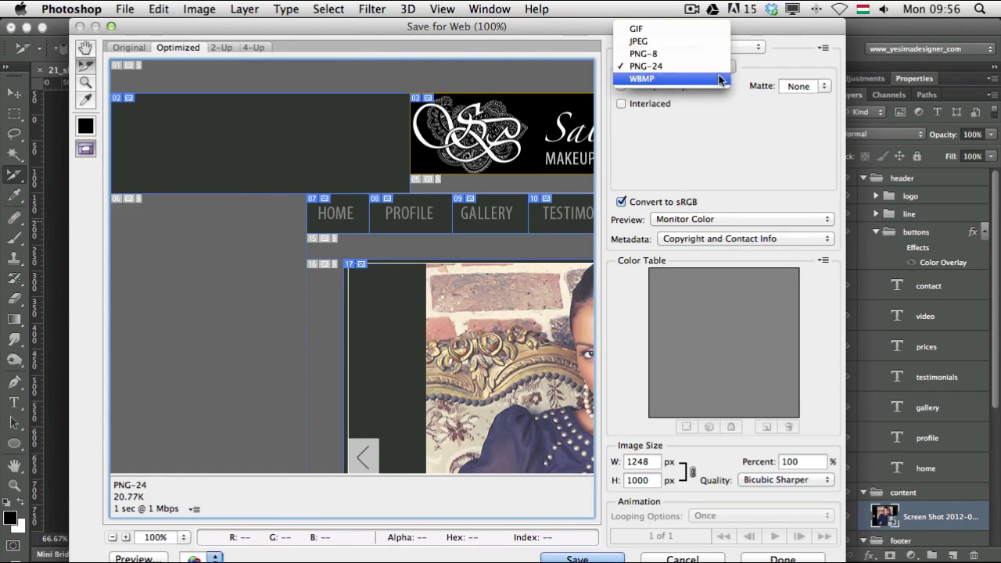
{"action": "left_click", "coordinate": [752, 74]}
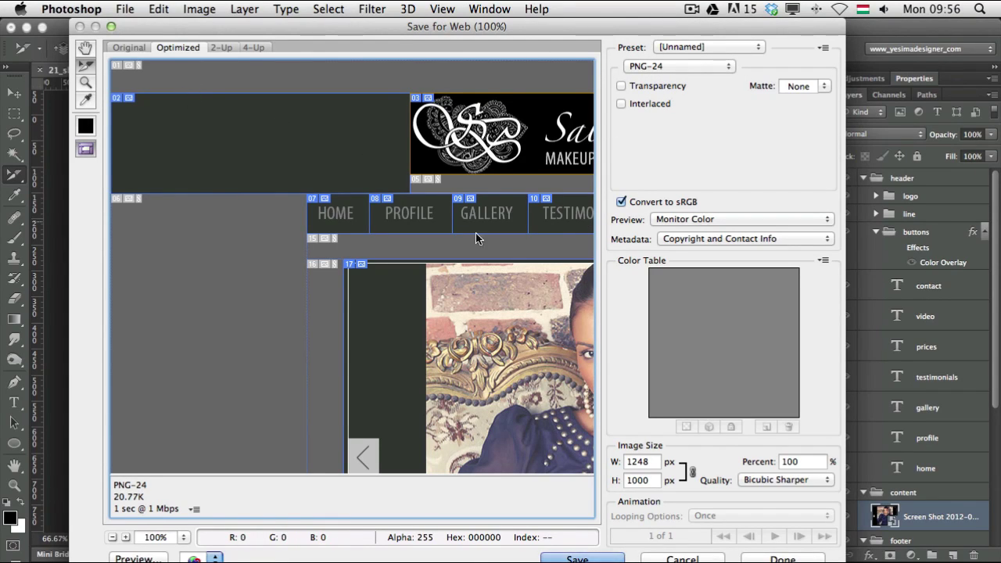
Proceed to saving the optimized images and check which slices can be exported, keeping All Slices.
{"action": "left_click", "coordinate": [583, 558]}
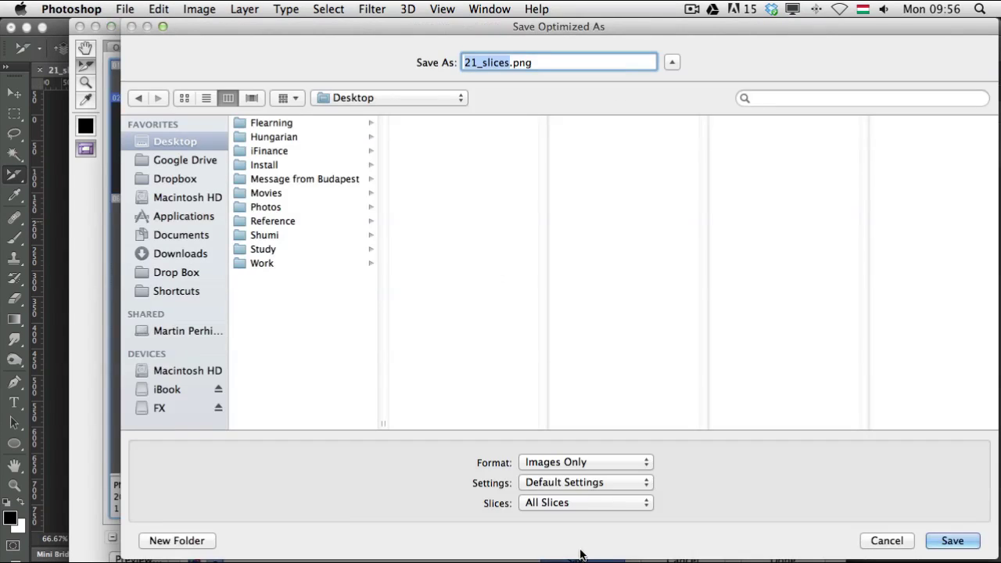
{"action": "left_click_drag", "start_coordinate": [528, 27], "coordinate": [490, 27]}
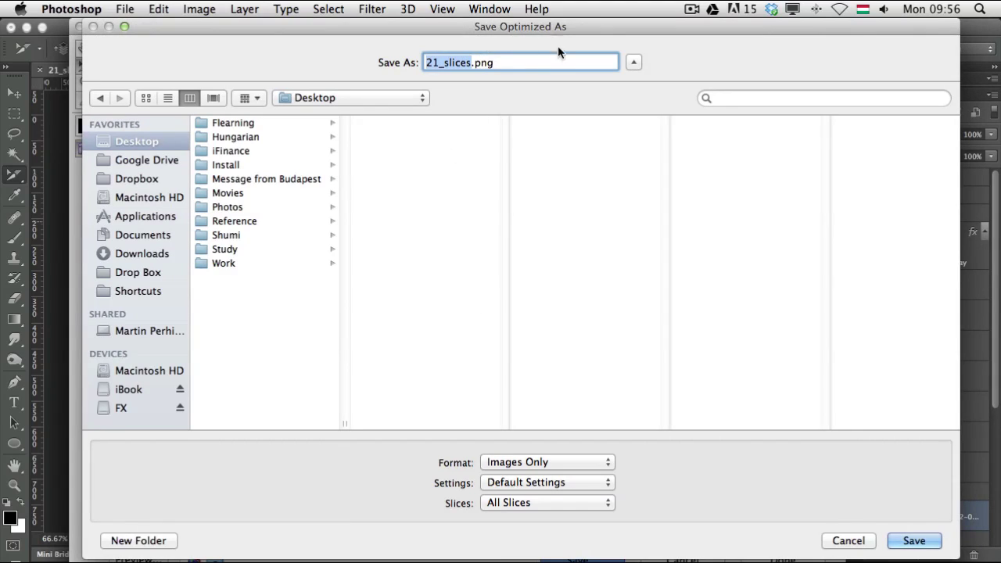
{"action": "left_click", "coordinate": [518, 503]}
{"action": "left_click", "coordinate": [525, 503]}
{"action": "left_click", "coordinate": [527, 504]}
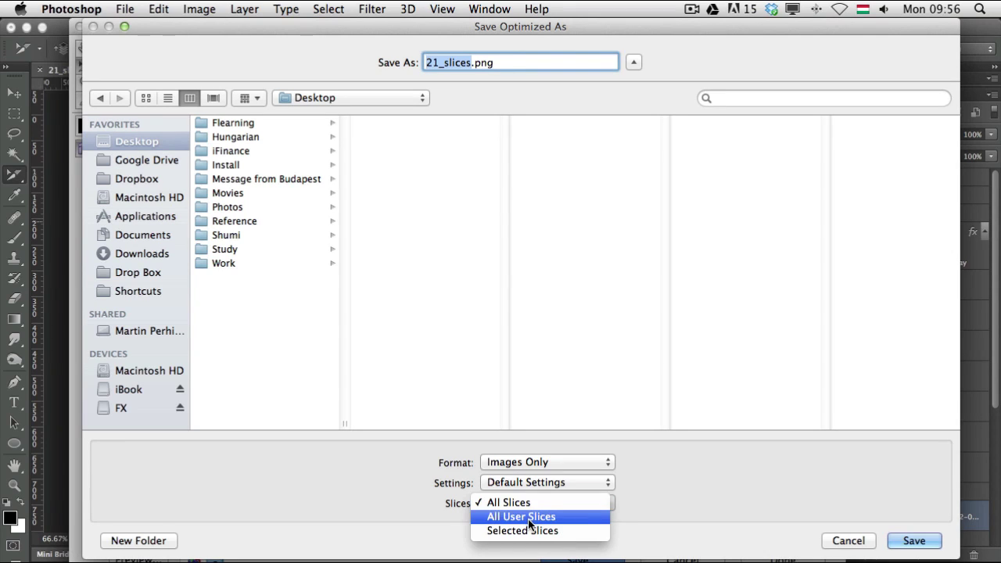
{"action": "left_click", "coordinate": [663, 484]}
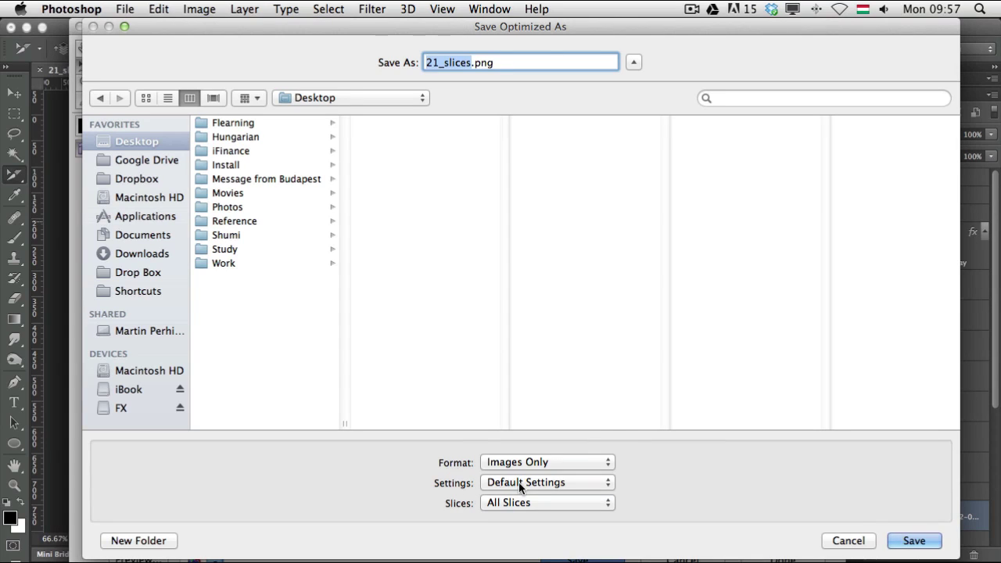
Review the available export settings presets and output formats without changing them.
{"action": "left_click", "coordinate": [519, 481]}
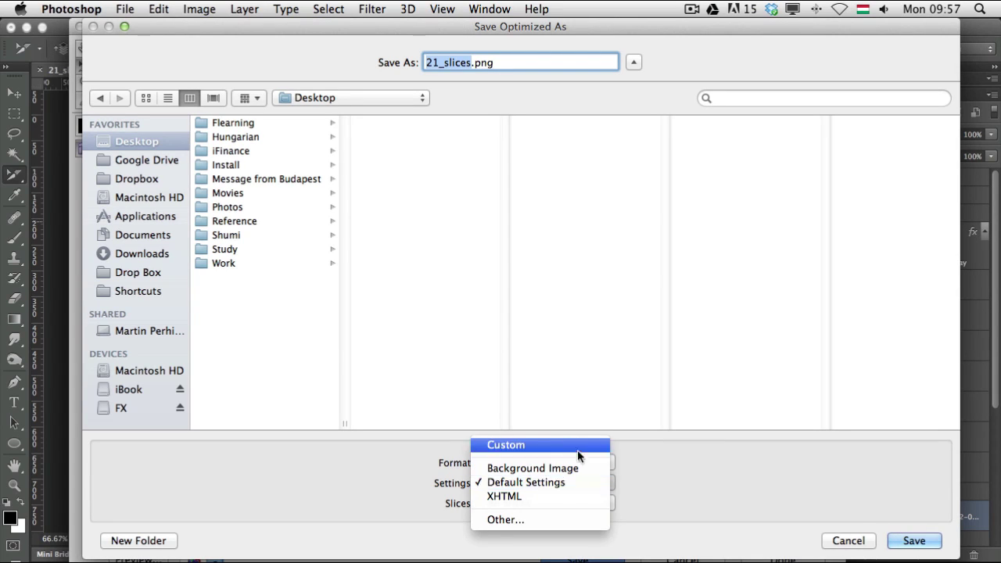
{"action": "left_click", "coordinate": [666, 456]}
{"action": "left_click", "coordinate": [523, 463]}
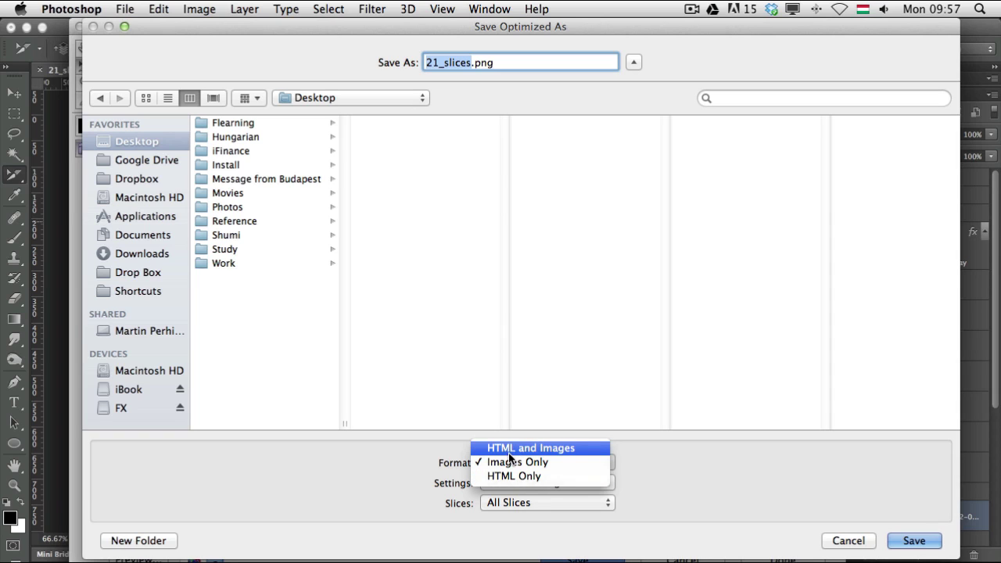
{"action": "left_click", "coordinate": [658, 454]}
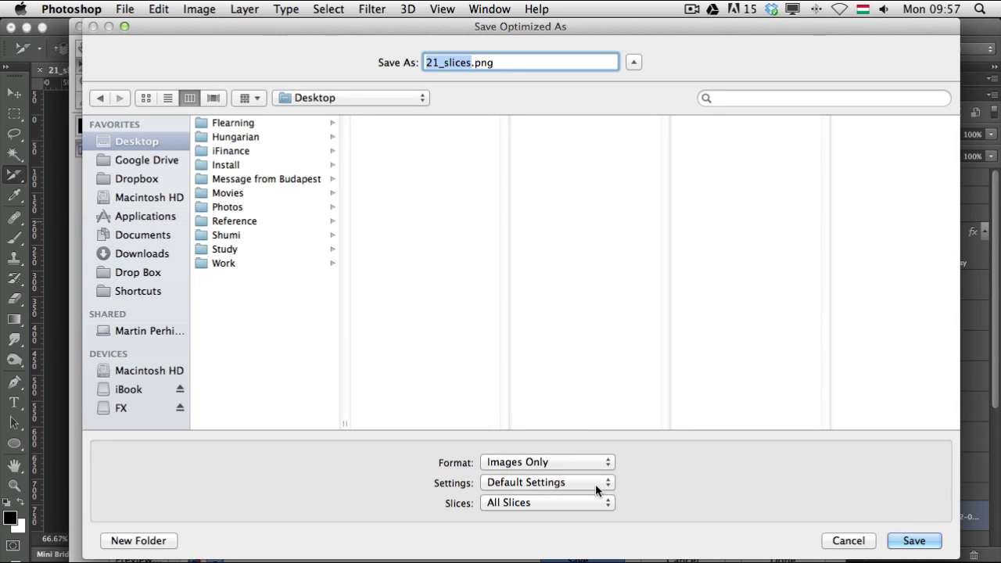
Set the output format to HTML and Images and save 21_slices.html with all slices to the Desktop.
{"action": "left_click", "coordinate": [510, 466]}
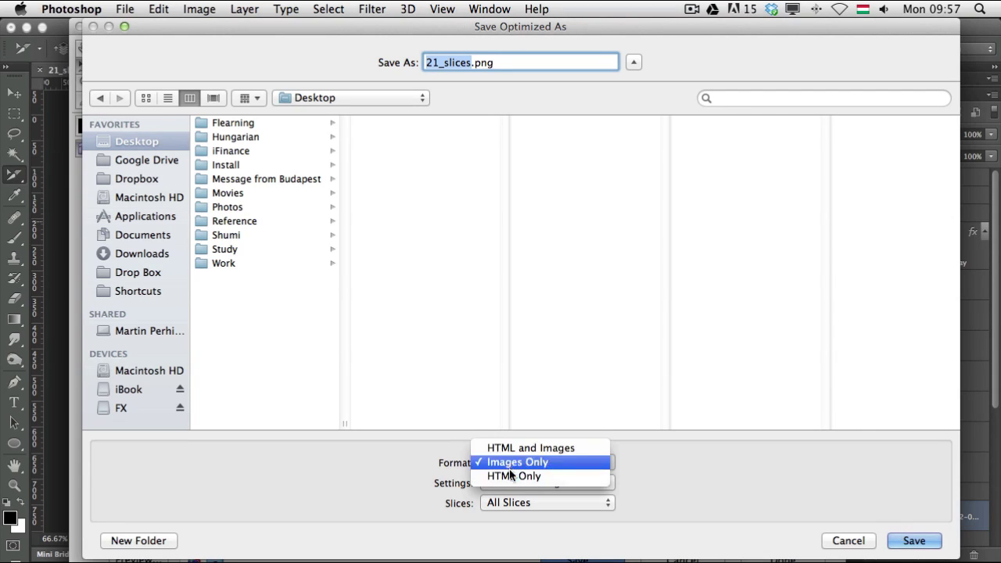
{"action": "left_click", "coordinate": [516, 444]}
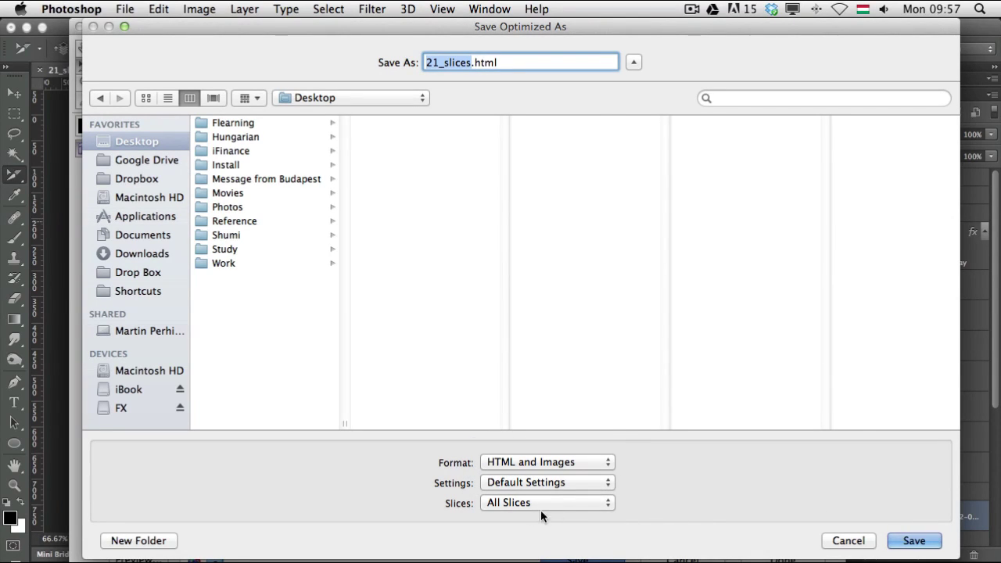
{"action": "left_click", "coordinate": [899, 538]}
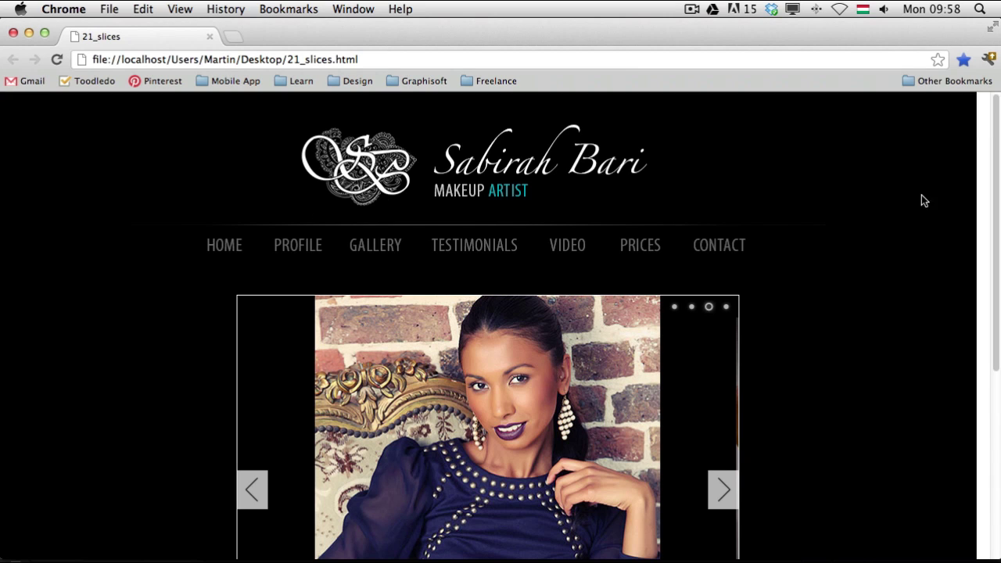
Examine the exported 21_slices page in Chrome down to its footer and return to Photoshop.
{"action": "scroll", "coordinate": [943, 309], "scroll_direction": "down", "scroll_amount": 5}
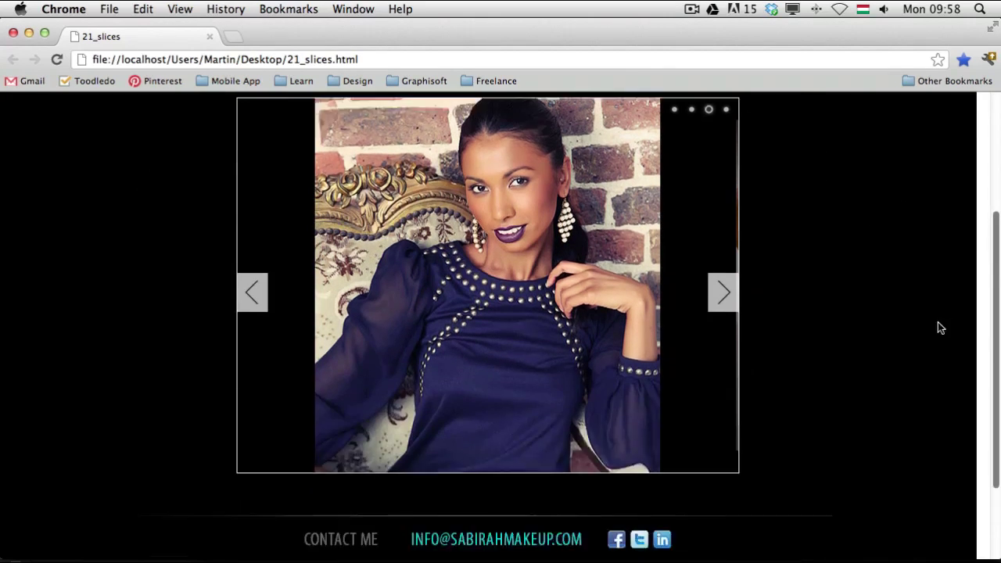
{"action": "scroll", "coordinate": [925, 371], "scroll_direction": "up", "scroll_amount": 5}
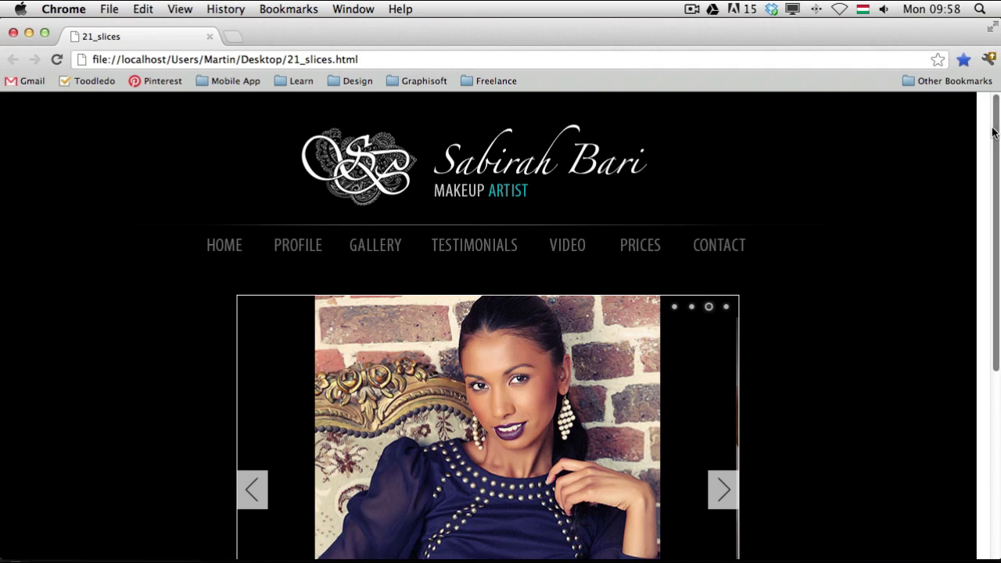
{"action": "key", "text": "super+Tab"}
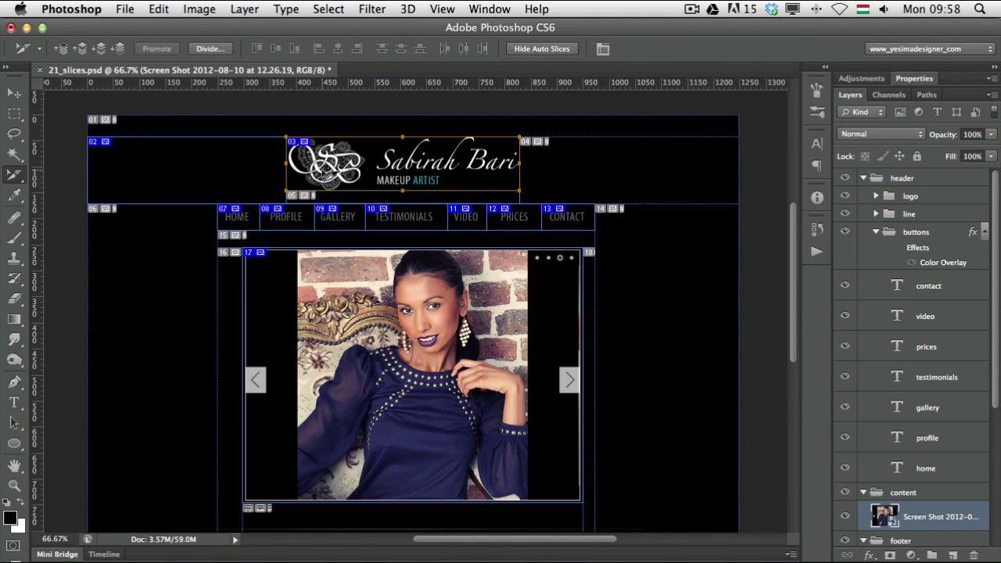